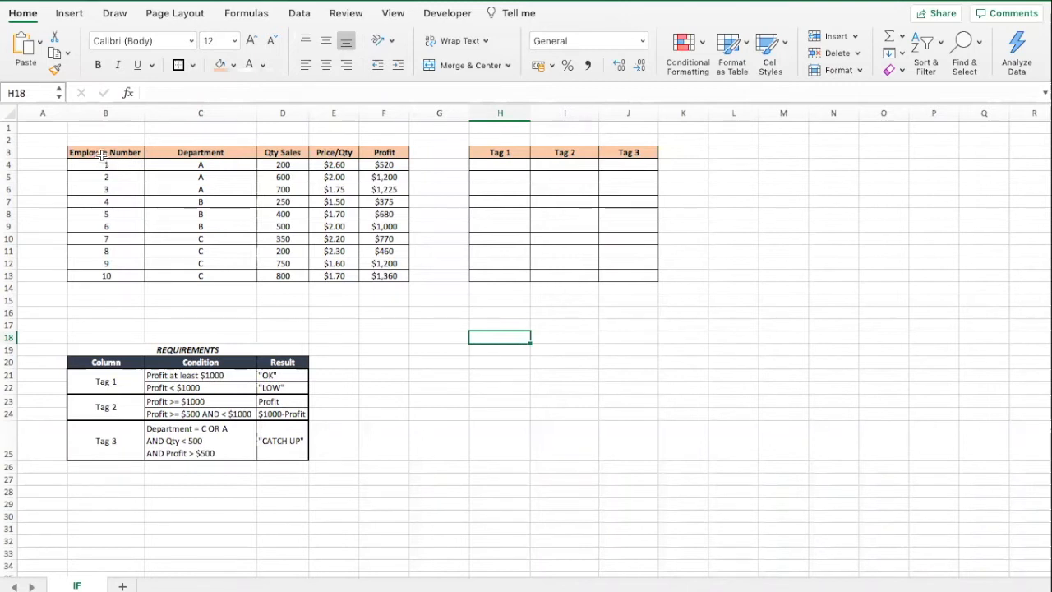
# Examine the sales table's headers, quantity, price and Profit formula cells.
pyautogui.moveTo(100, 153); pyautogui.dragTo(380, 274)
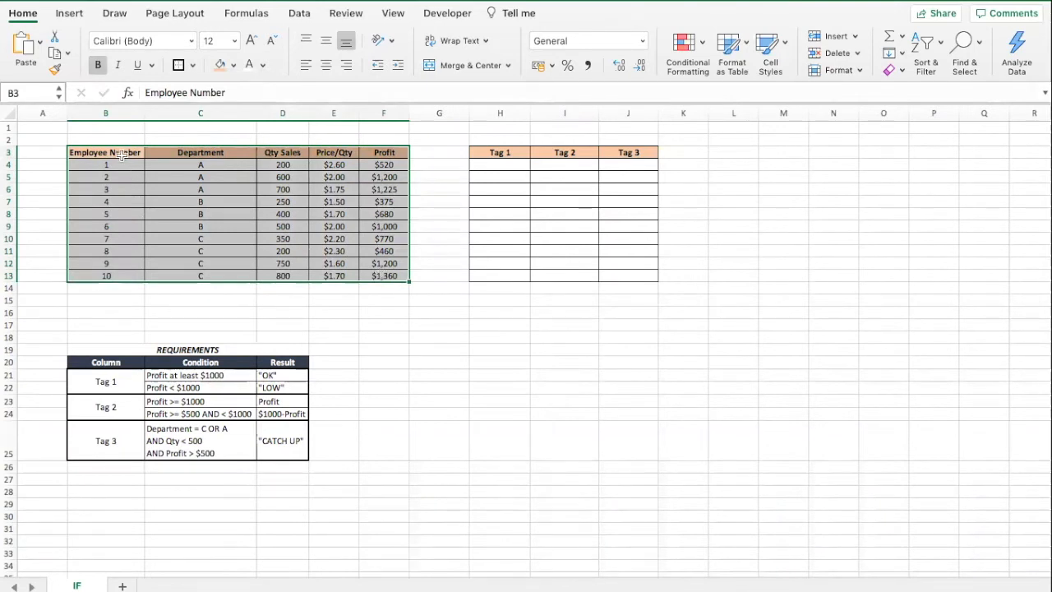
pyautogui.click(183, 153)
pyautogui.click(276, 151)
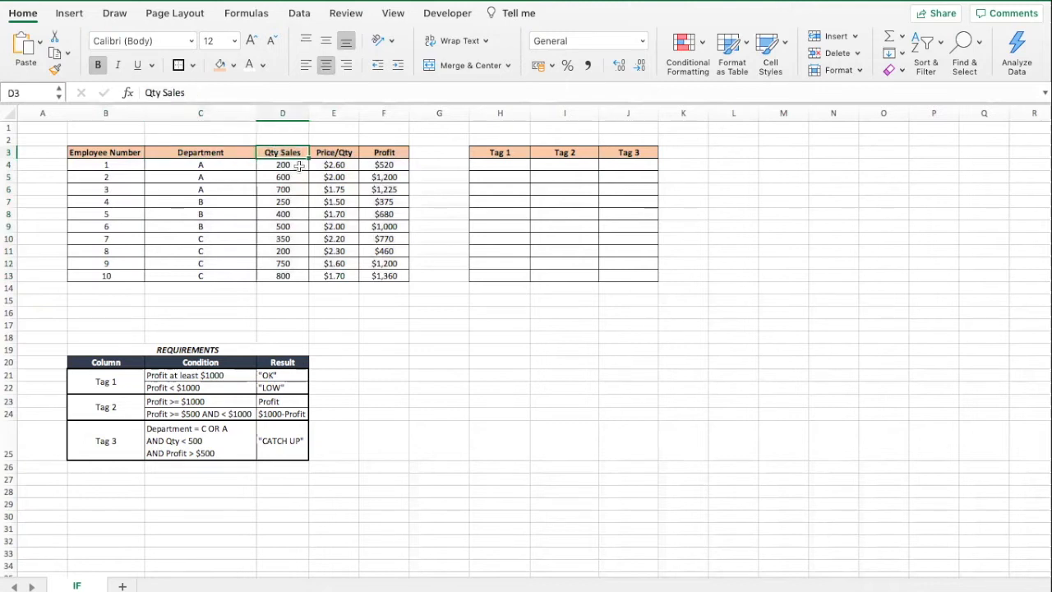
pyautogui.click(324, 152)
pyautogui.click(384, 153)
pyautogui.click(383, 162)
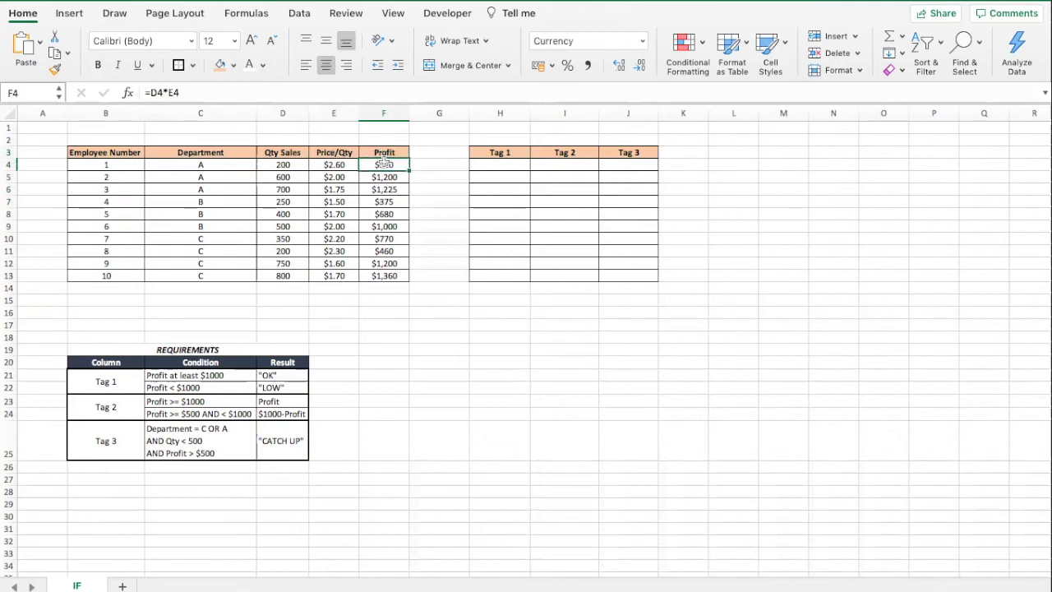
pyautogui.click(298, 163)
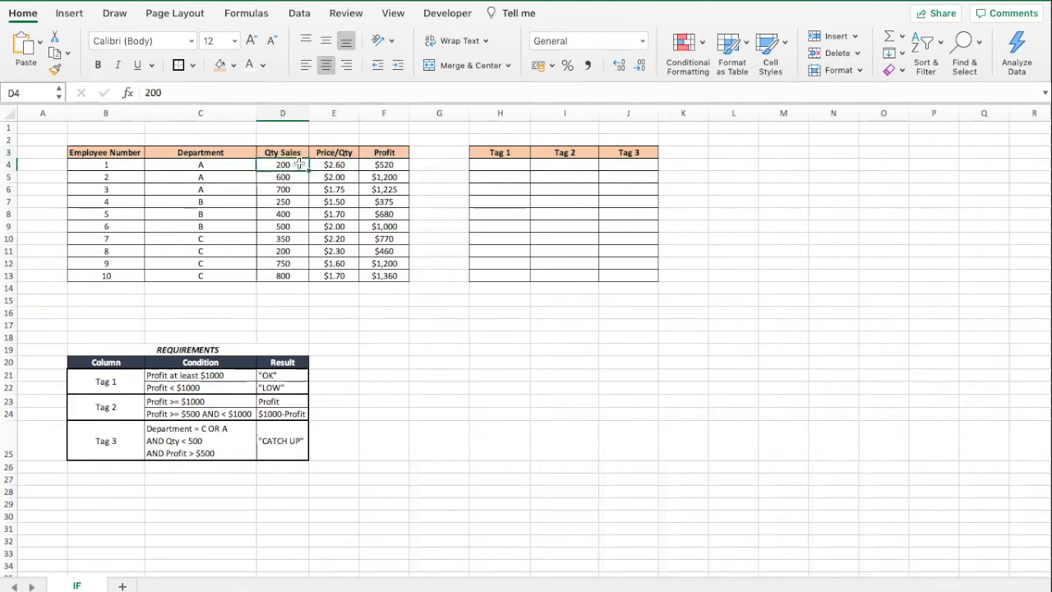
pyautogui.press('Right')
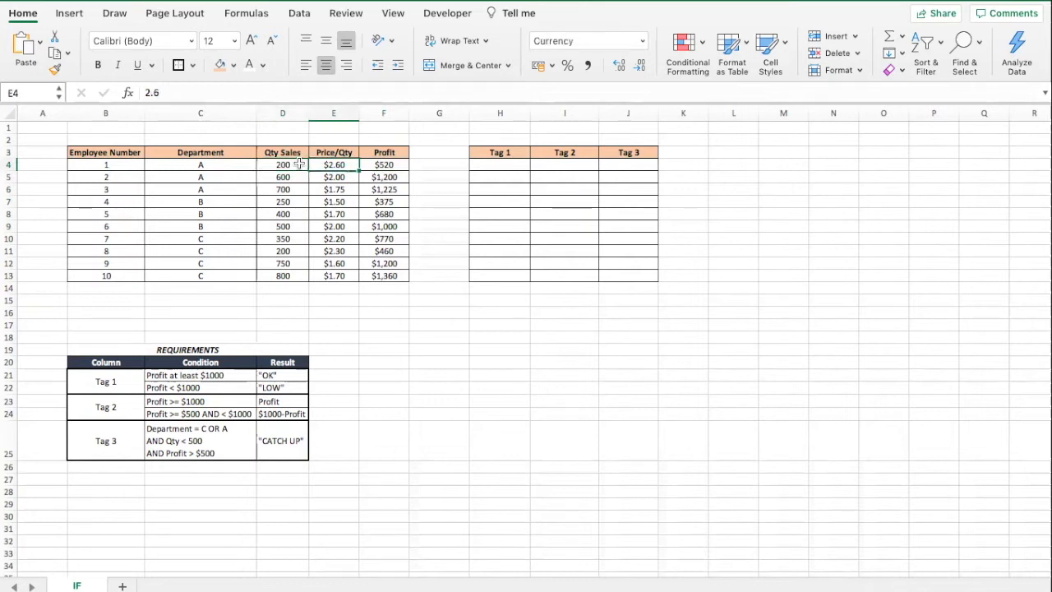
pyautogui.press('Right')
pyautogui.click(284, 278)
pyautogui.click(293, 319)
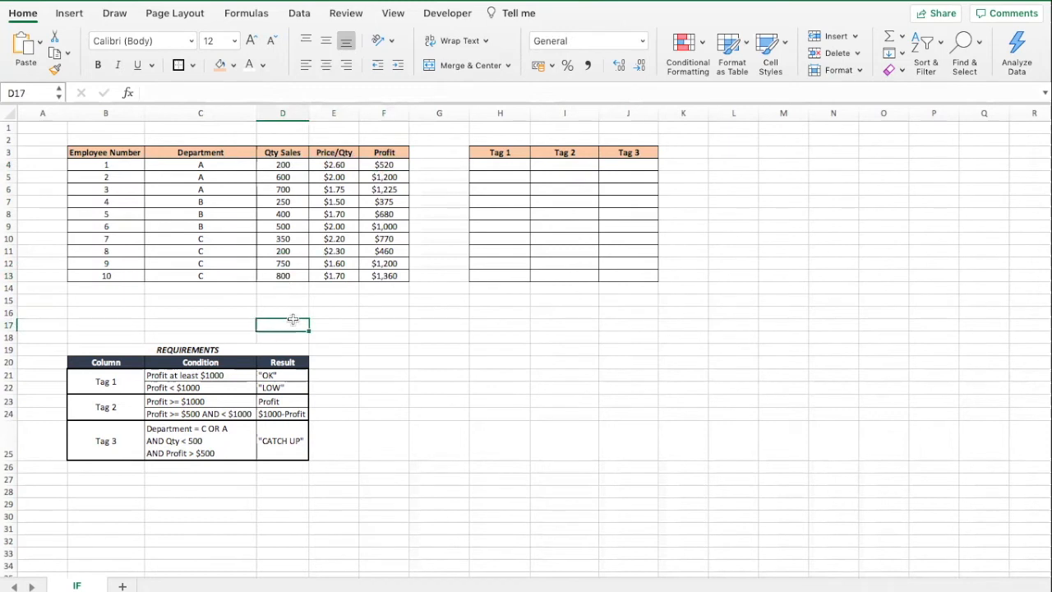
pyautogui.click(238, 349)
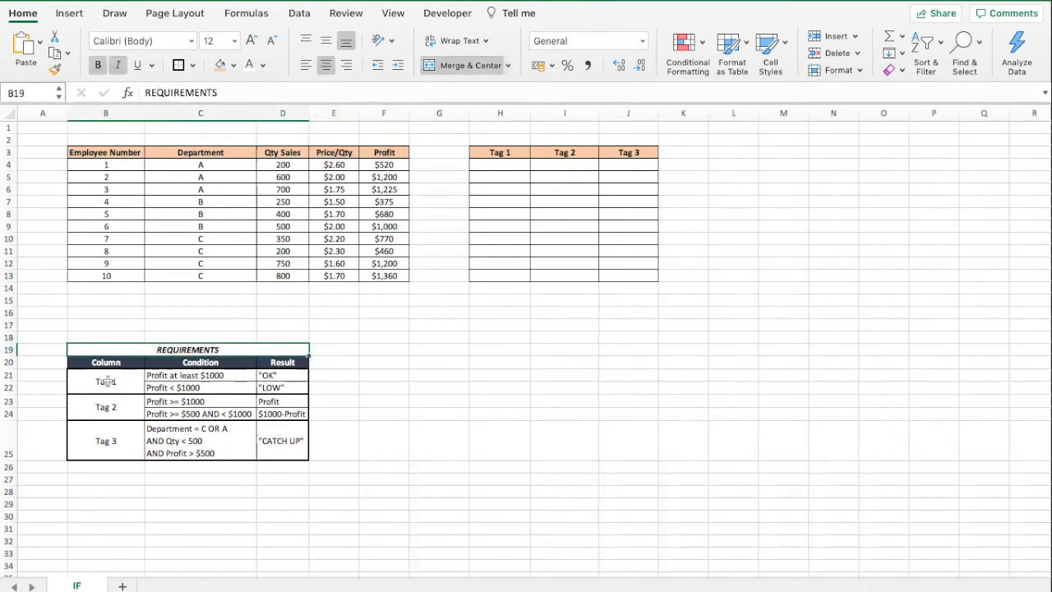
# Review the requirements table's conditions and results for Tag 1, Tag 2 and Tag 3.
pyautogui.click(106, 380)
pyautogui.click(106, 406)
pyautogui.click(112, 441)
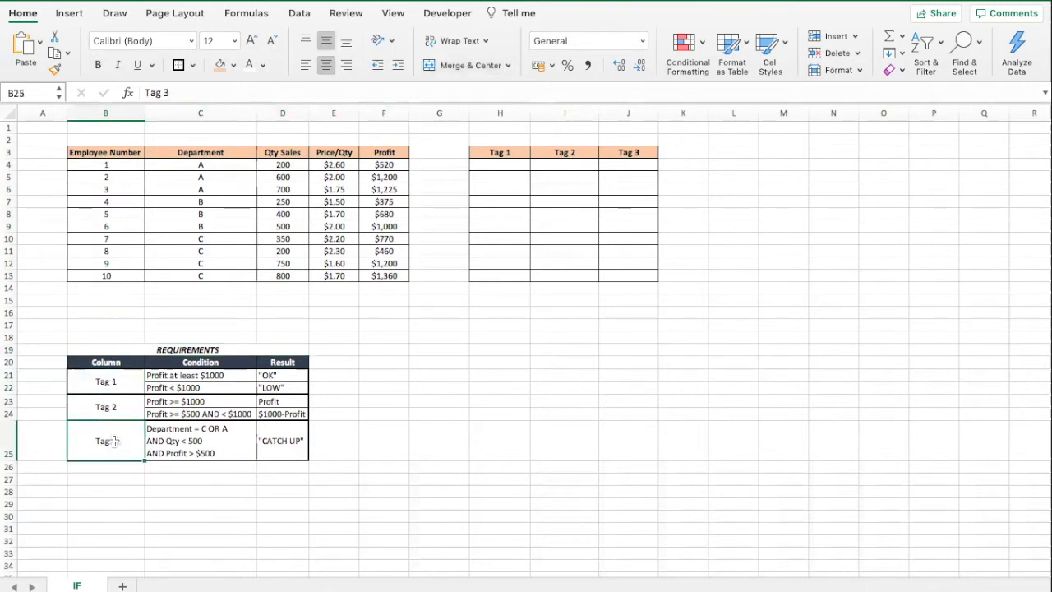
pyautogui.click(212, 376)
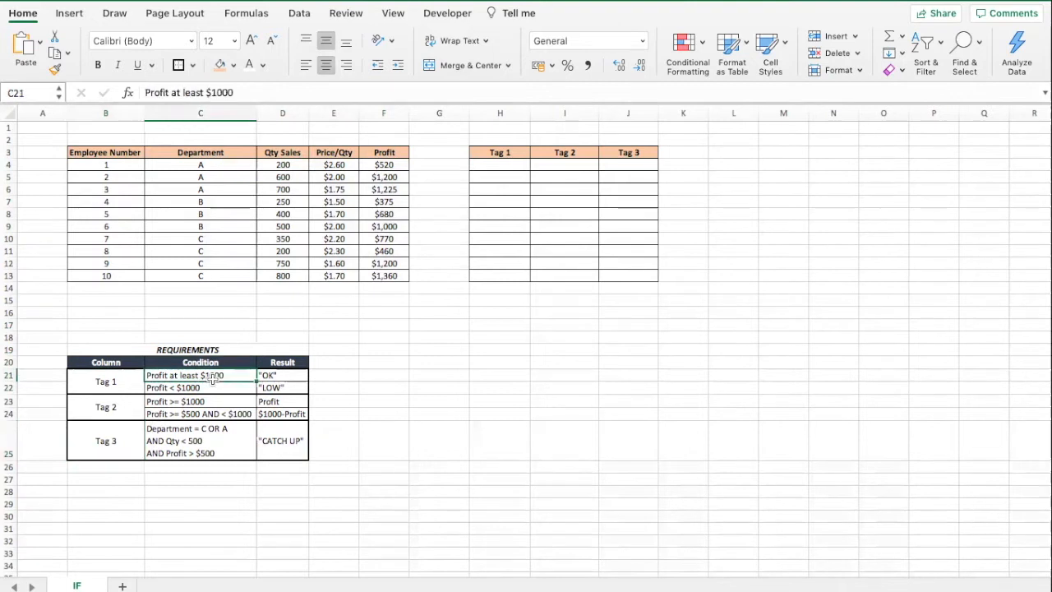
pyautogui.click(213, 388)
pyautogui.click(215, 377)
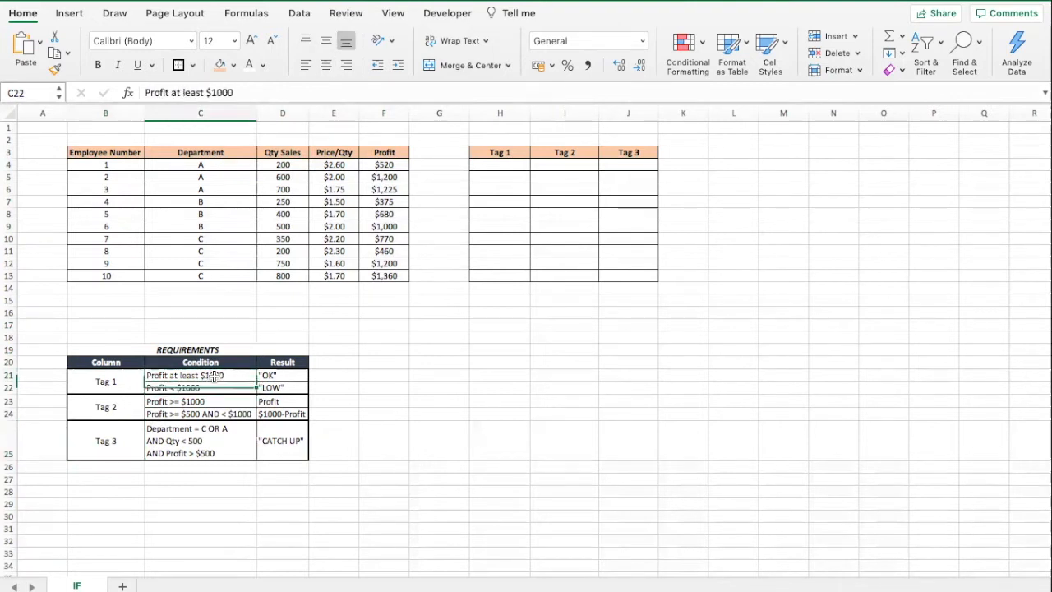
pyautogui.click(287, 373)
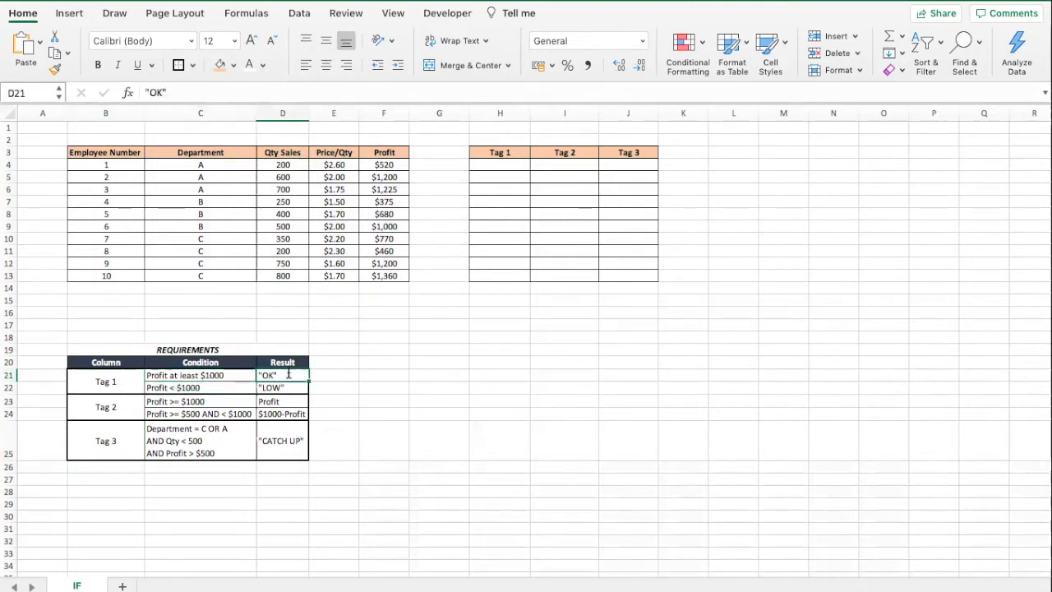
pyautogui.doubleClick(288, 374)
pyautogui.moveTo(286, 374); pyautogui.dragTo(254, 375)
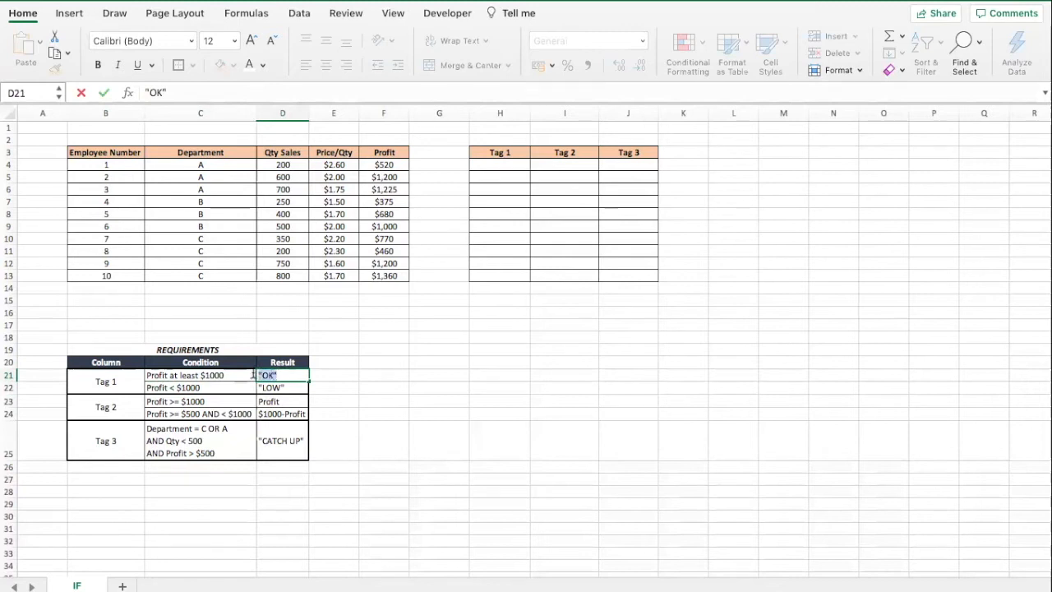
pyautogui.press('Return')
pyautogui.click(382, 376)
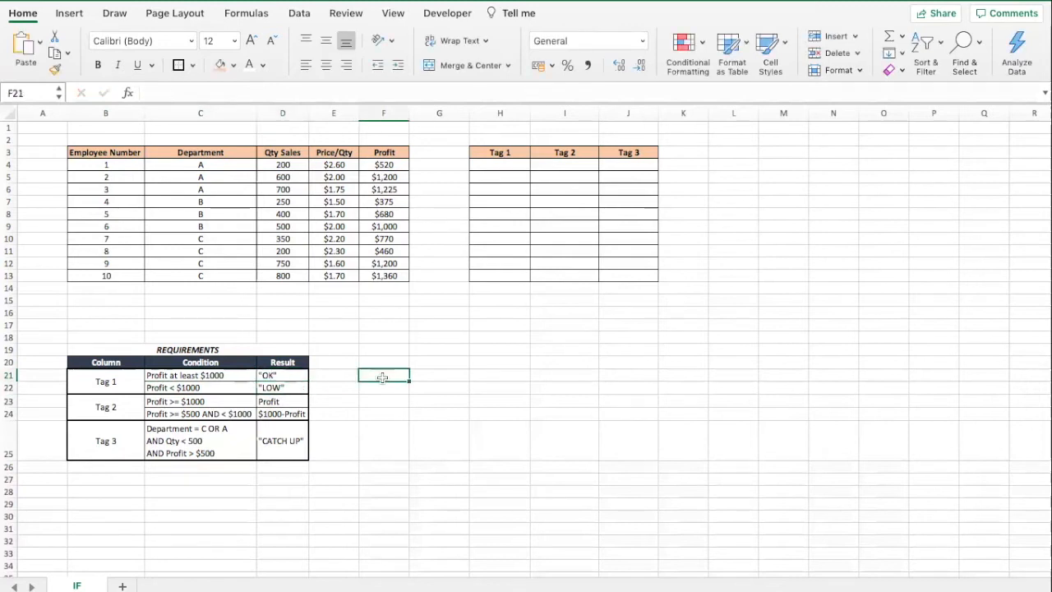
pyautogui.click(117, 377)
pyautogui.click(317, 350)
pyautogui.click(105, 382)
pyautogui.click(335, 348)
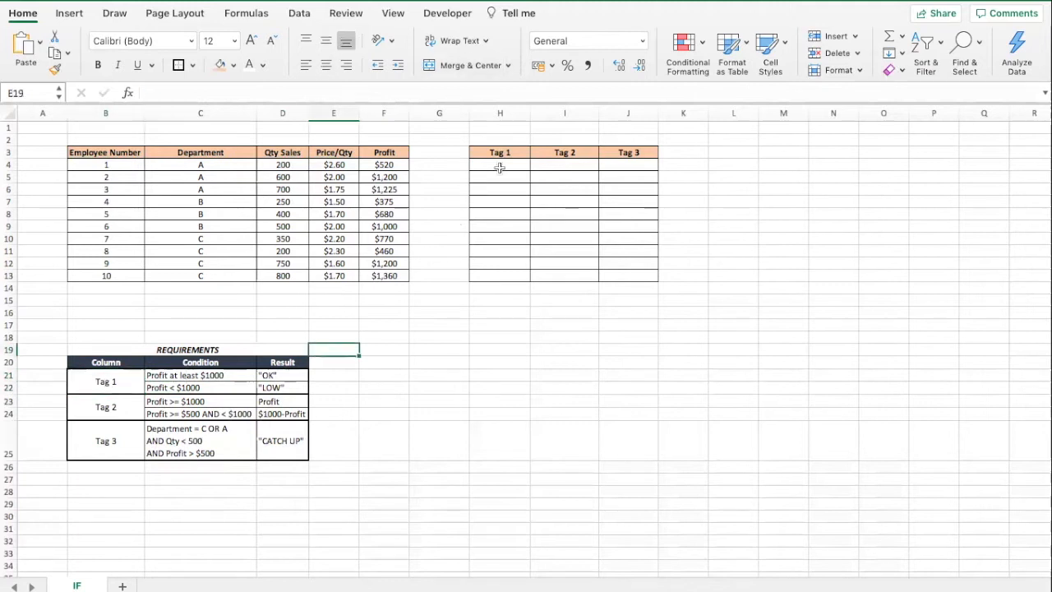
# Begin an IF formula in Tag 1's first cell returning "OK" when the profit F4 is at least 1000.
pyautogui.click(499, 167)
pyautogui.click(326, 88)
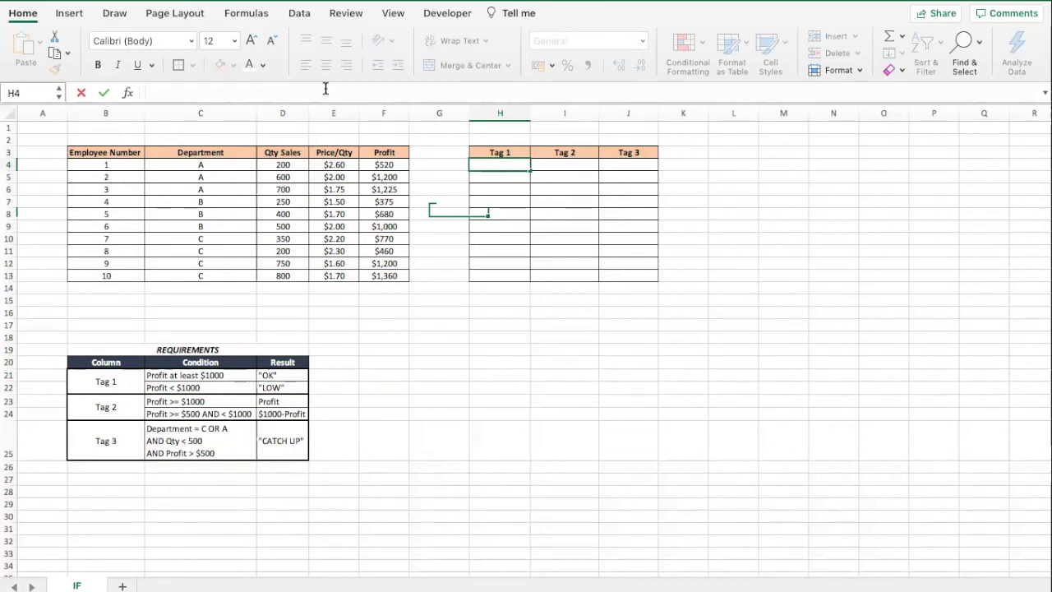
pyautogui.write('=IF')
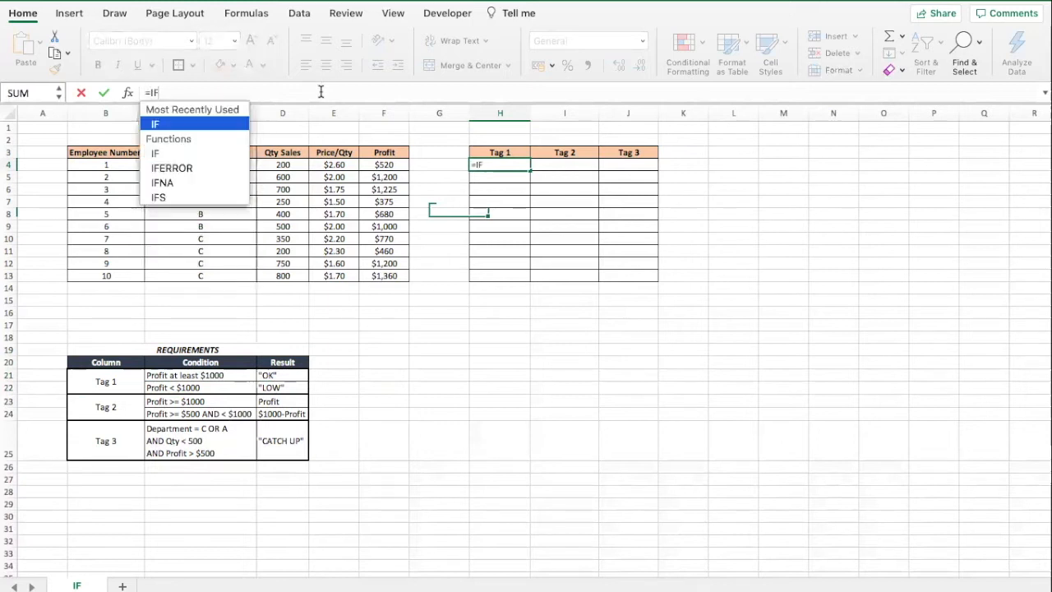
pyautogui.write('(')
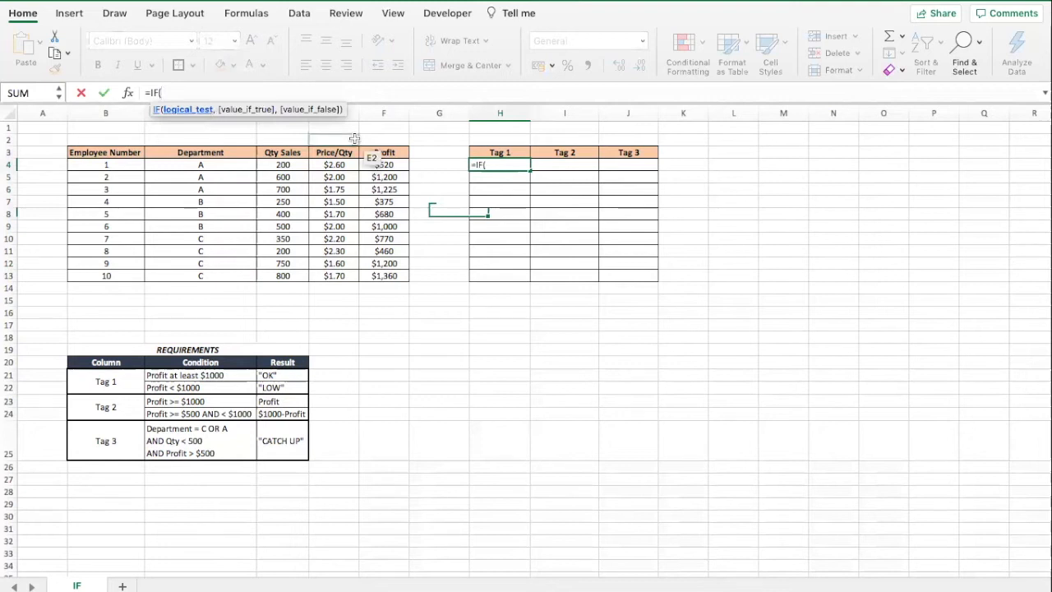
pyautogui.click(382, 164)
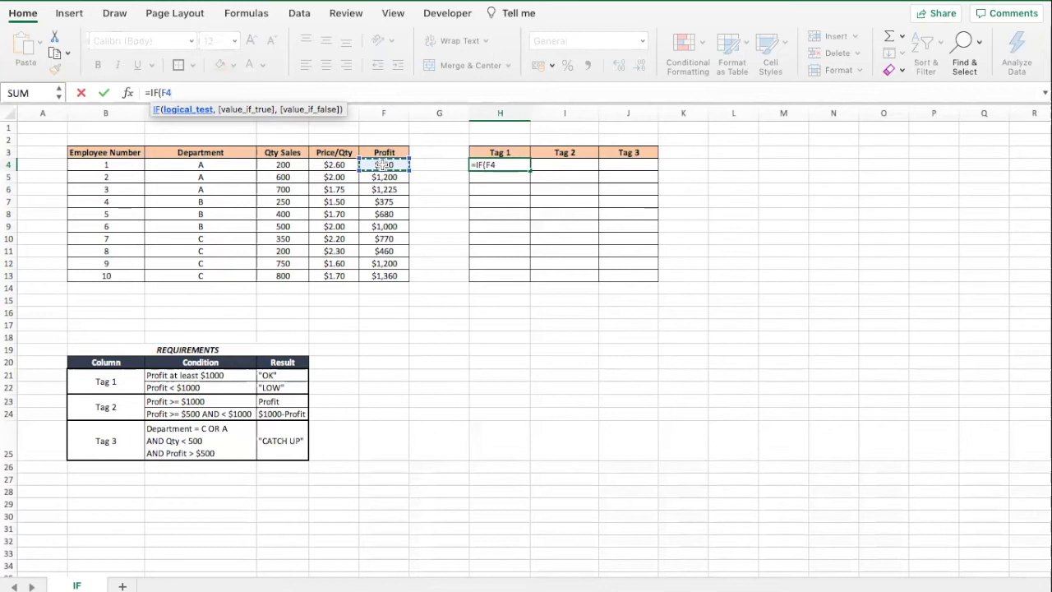
pyautogui.write('>=1000,"')
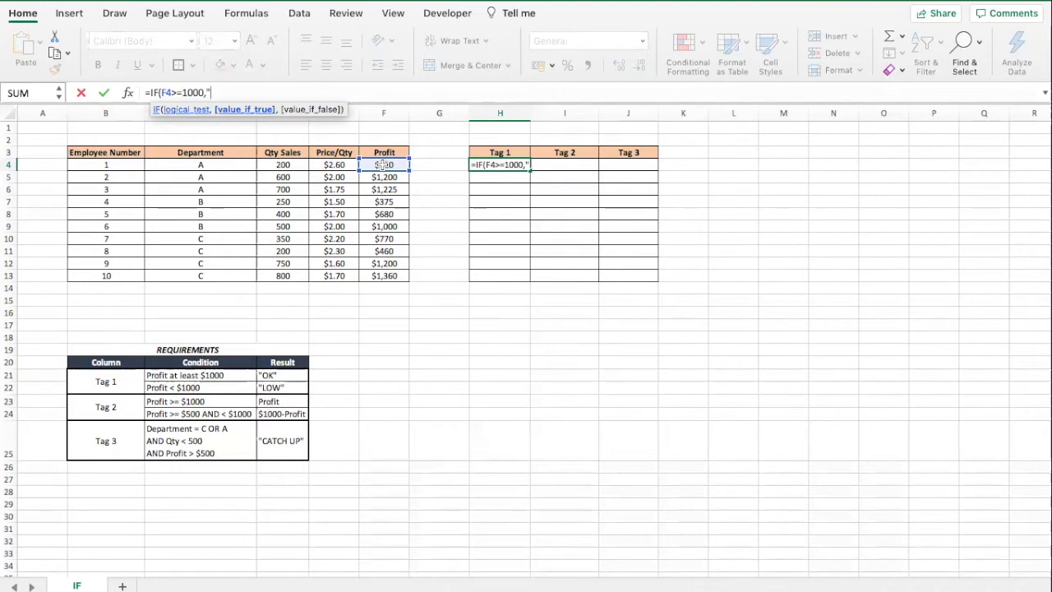
pyautogui.write('OK"')
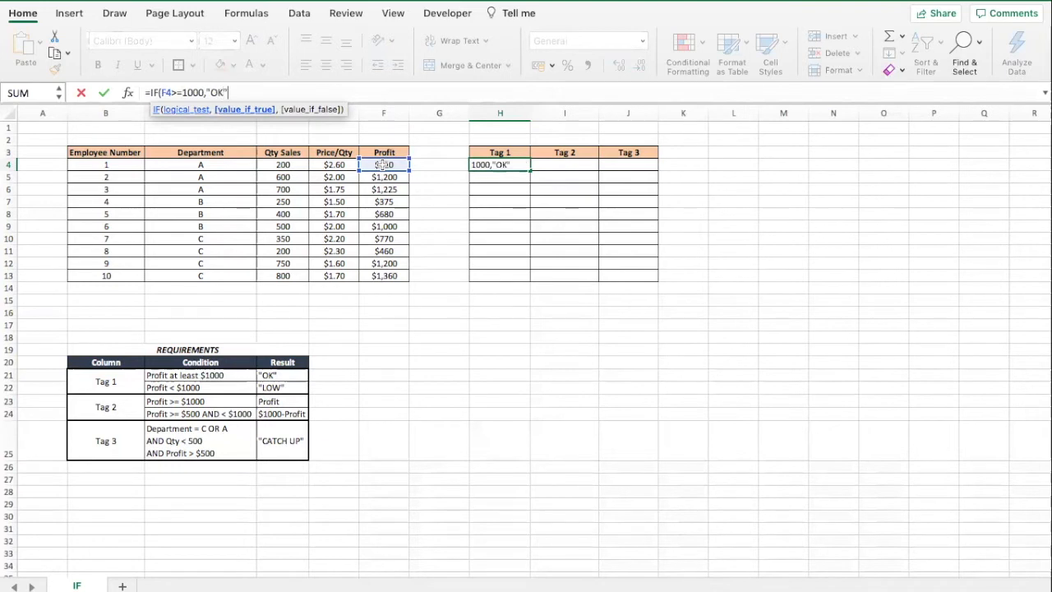
pyautogui.write(',')
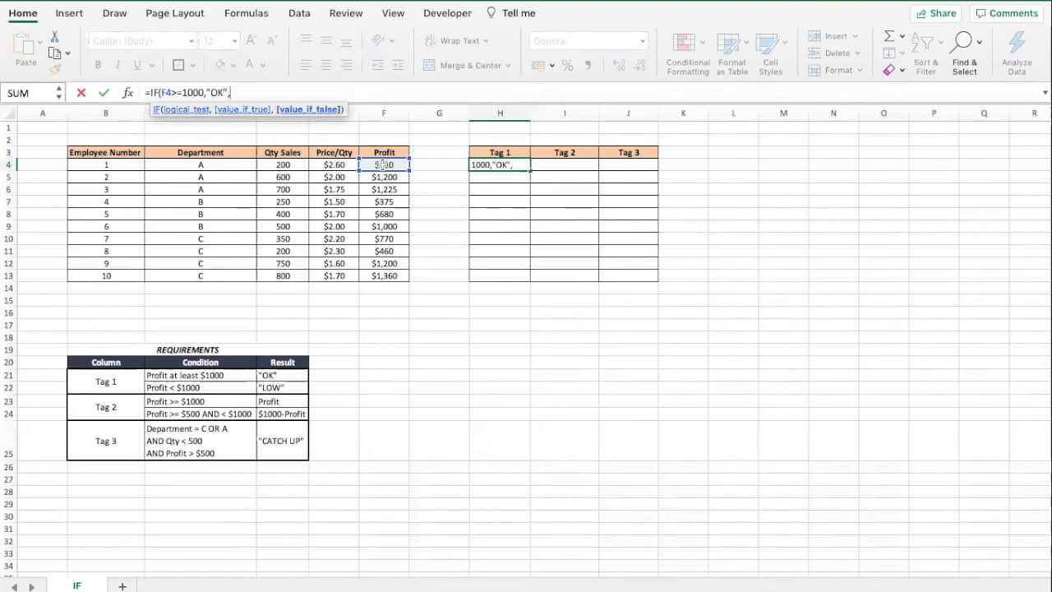
pyautogui.write('"LOW"')
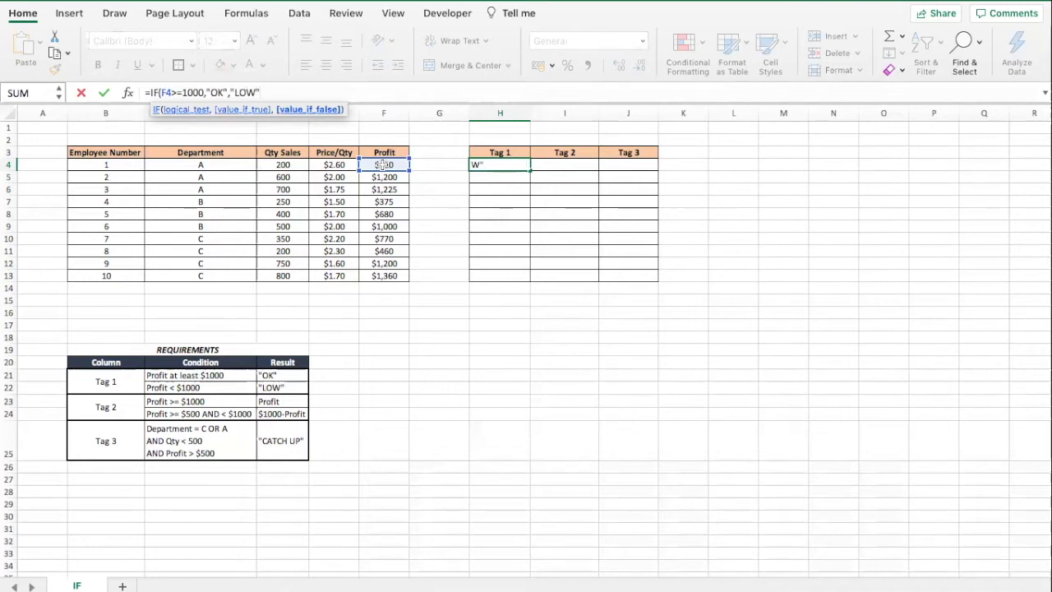
pyautogui.press('BackSpace')
pyautogui.press('BackSpace')
pyautogui.press('BackSpace')
pyautogui.press('BackSpace')
pyautogui.press('BackSpace')
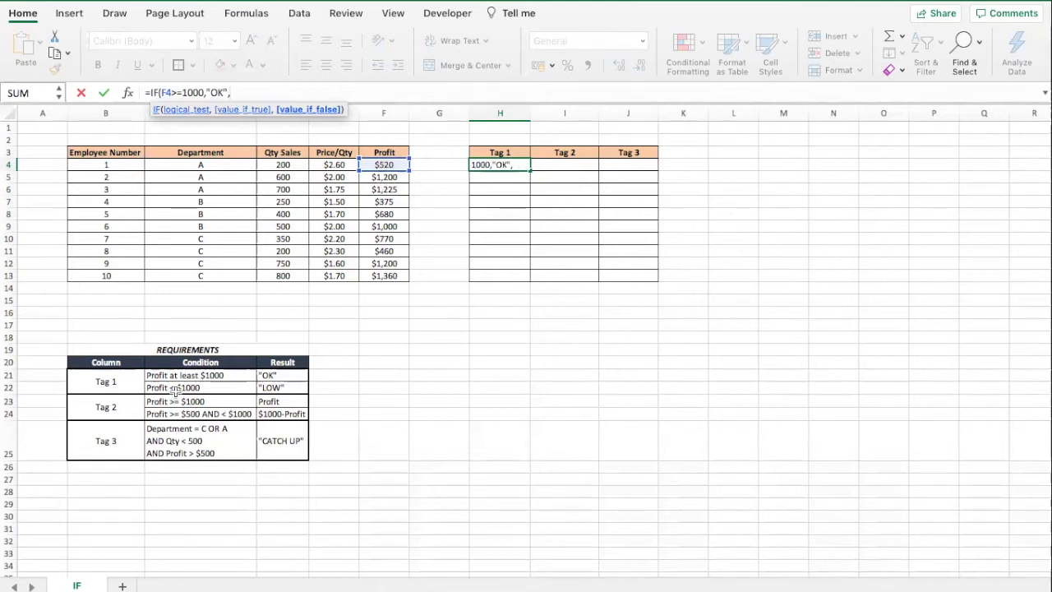
# Complete the formula as =IF(F4>=1000,"OK",IF(F4<1000,"LOW","")) with a nested IF for profits below 1000.
pyautogui.click(380, 164)
pyautogui.write('<')
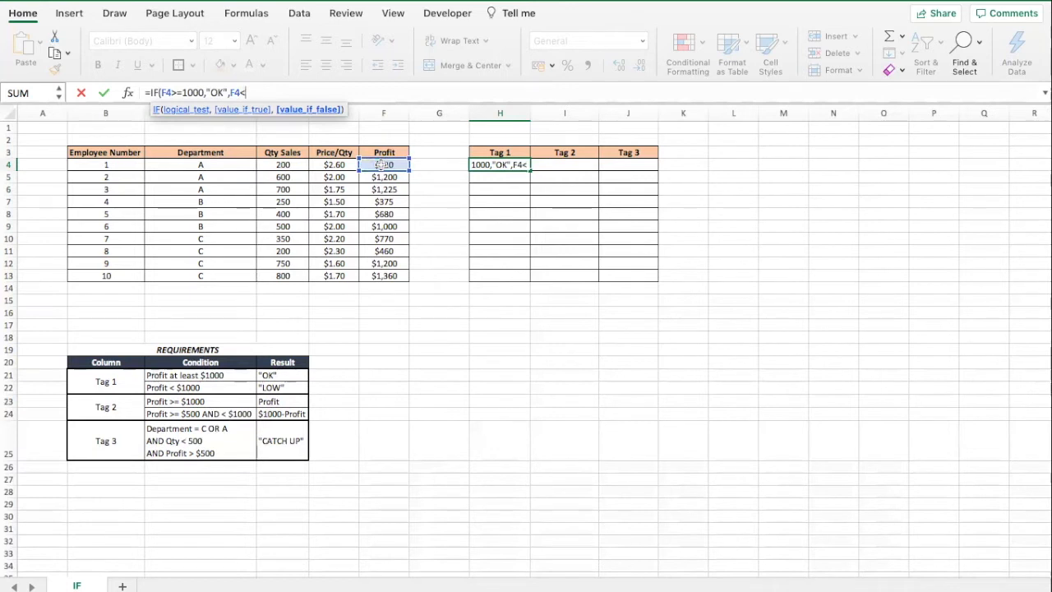
pyautogui.write('1000')
pyautogui.click(230, 92)
pyautogui.write('IF(F4<1000')
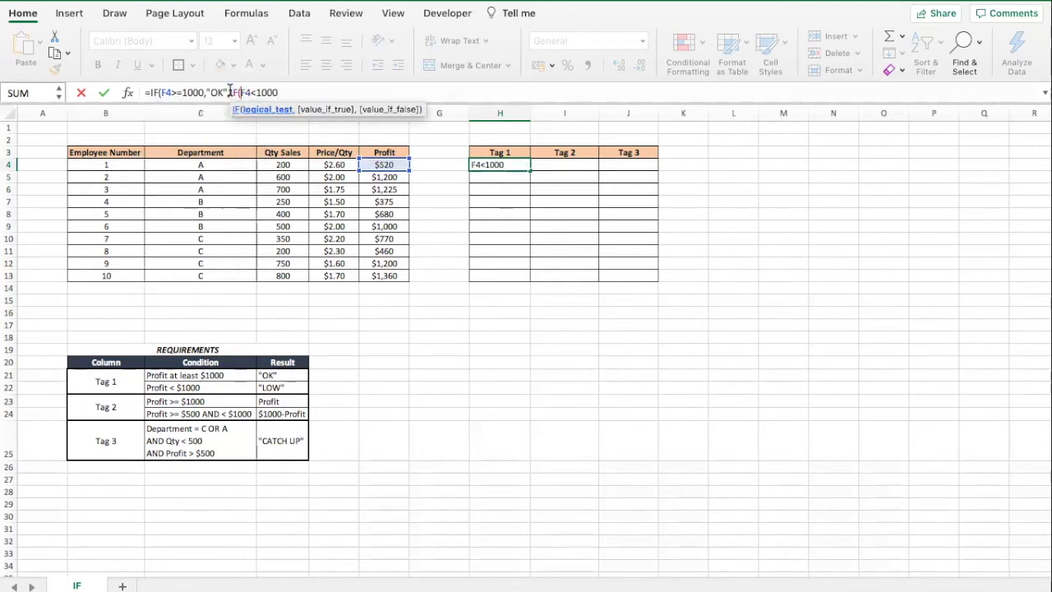
pyautogui.write(',"LOW",')
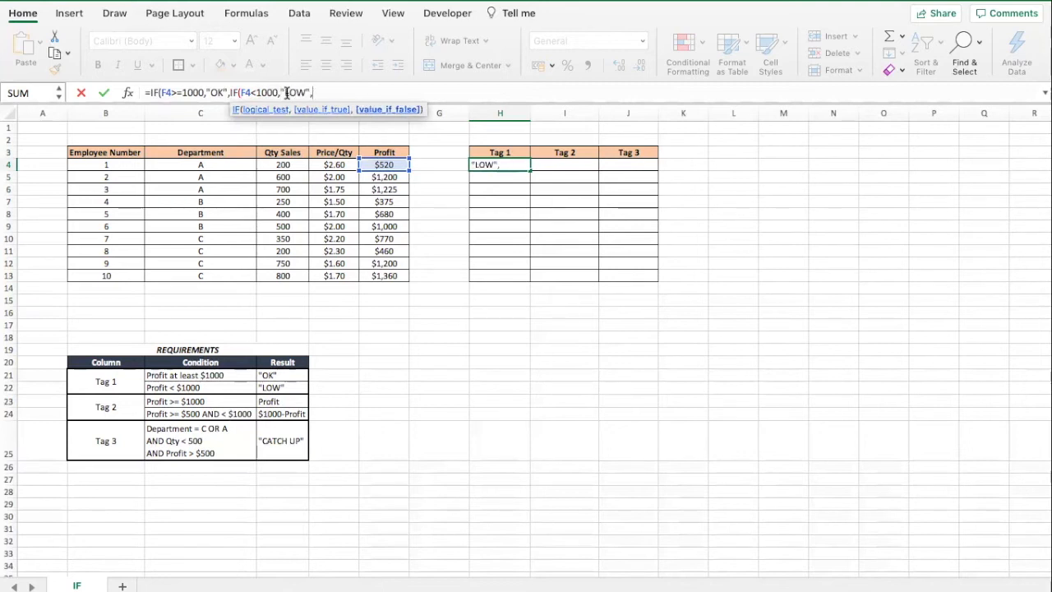
pyautogui.write('"")')
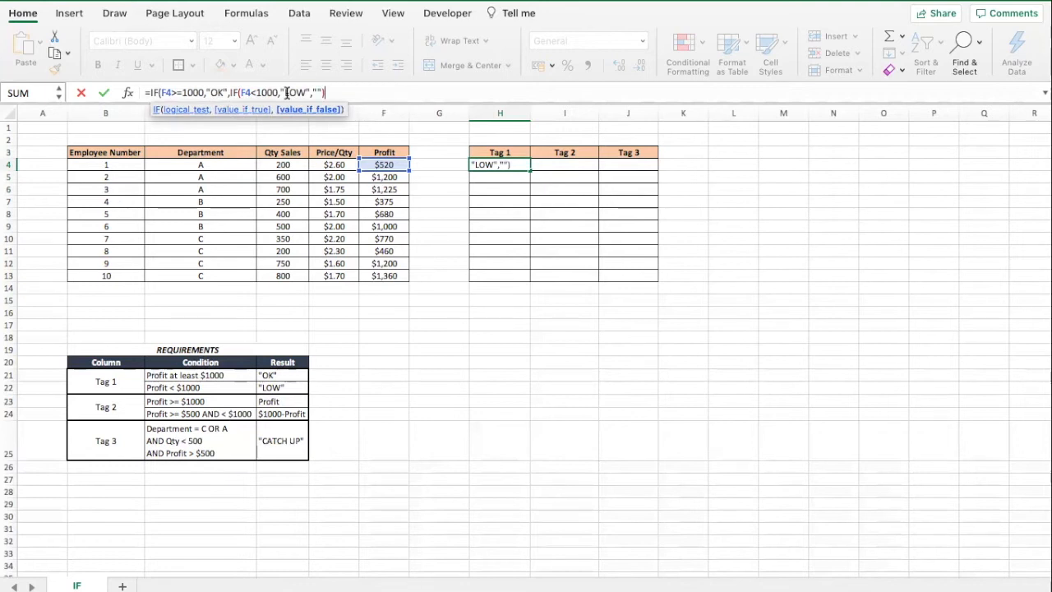
pyautogui.write(')')
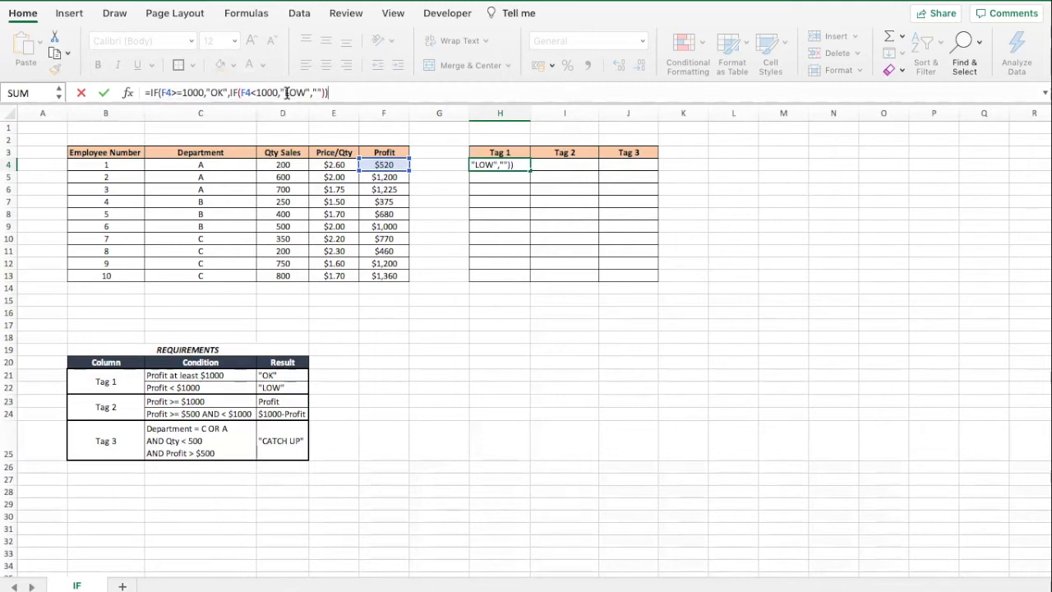
pyautogui.press('Return')
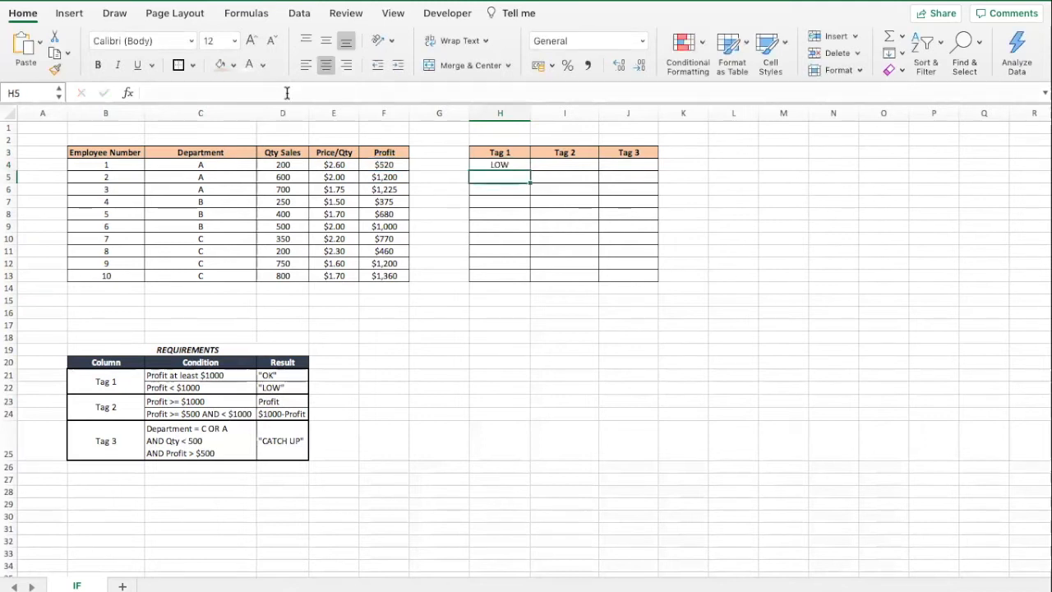
# Fill the Tag 1 formula down through row 13.
pyautogui.press('Up')
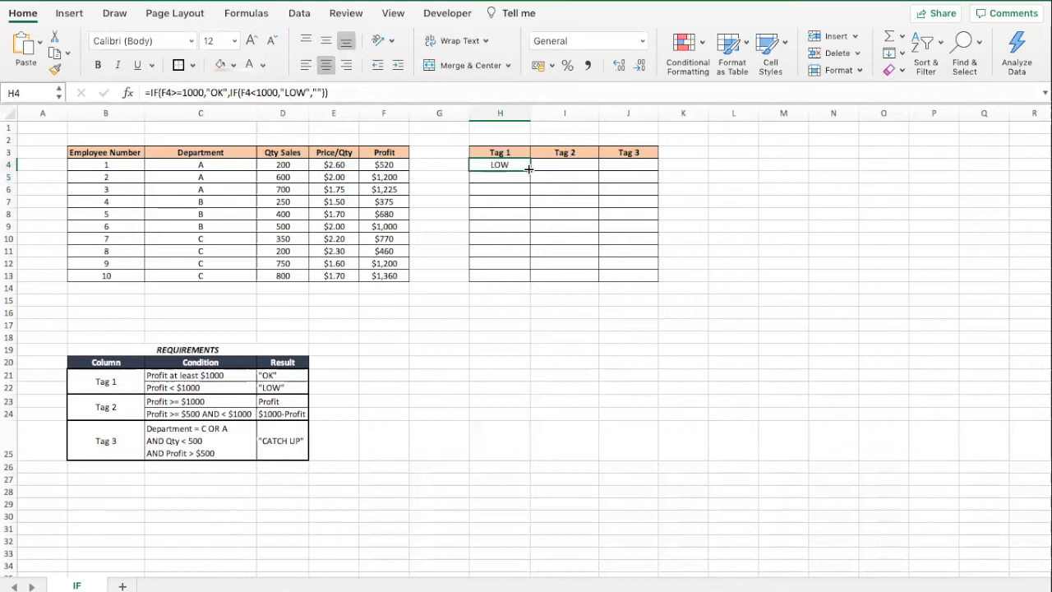
pyautogui.moveTo(528, 170); pyautogui.dragTo(530, 279)
pyautogui.click(517, 227)
pyautogui.click(503, 363)
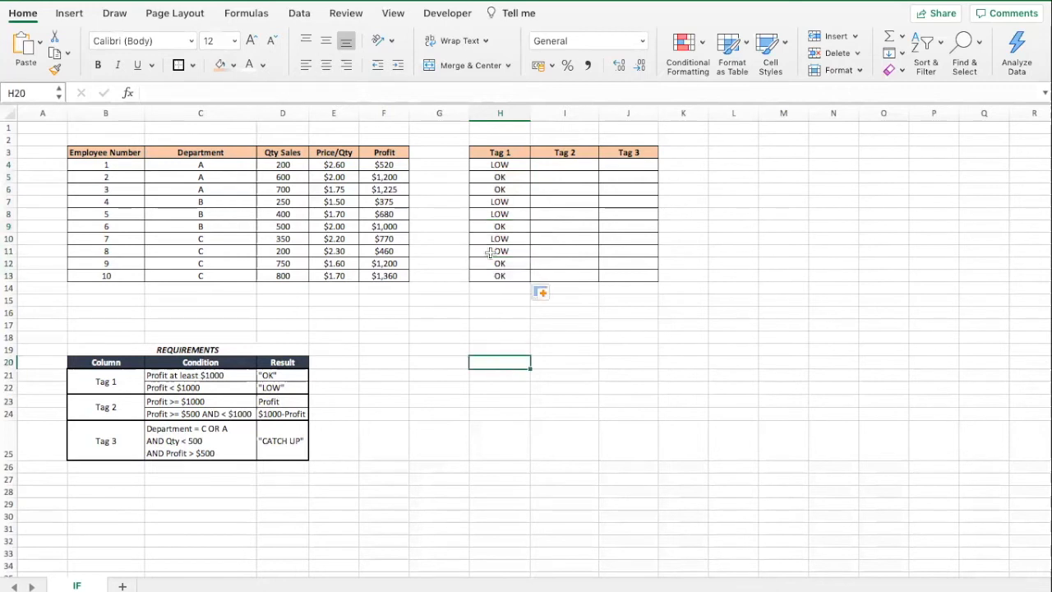
# Compare the Tag 1 results with the corresponding Profit values.
pyautogui.click(493, 168)
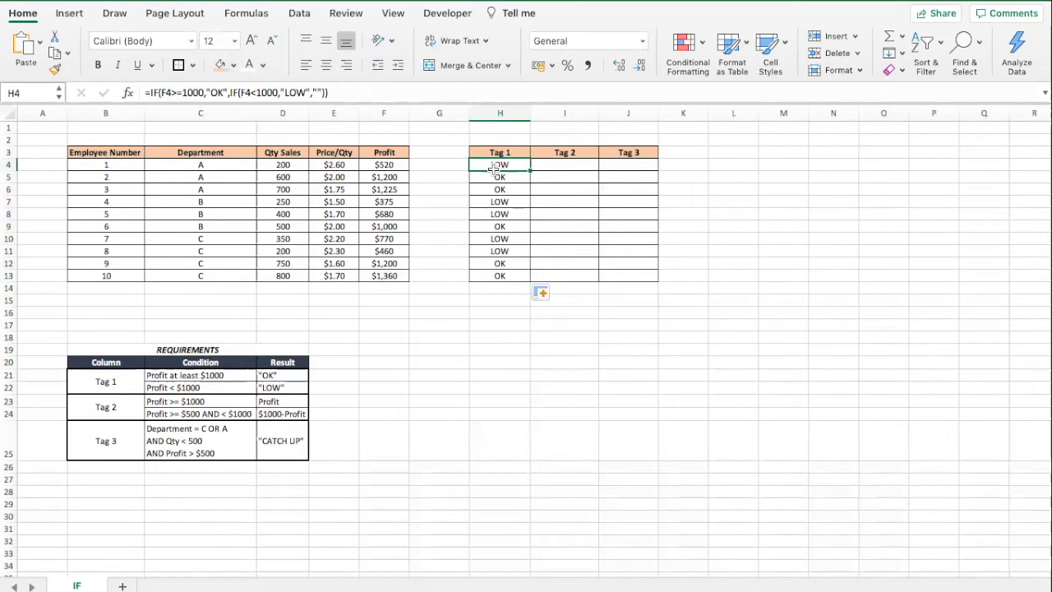
pyautogui.click(462, 189)
pyautogui.click(387, 164)
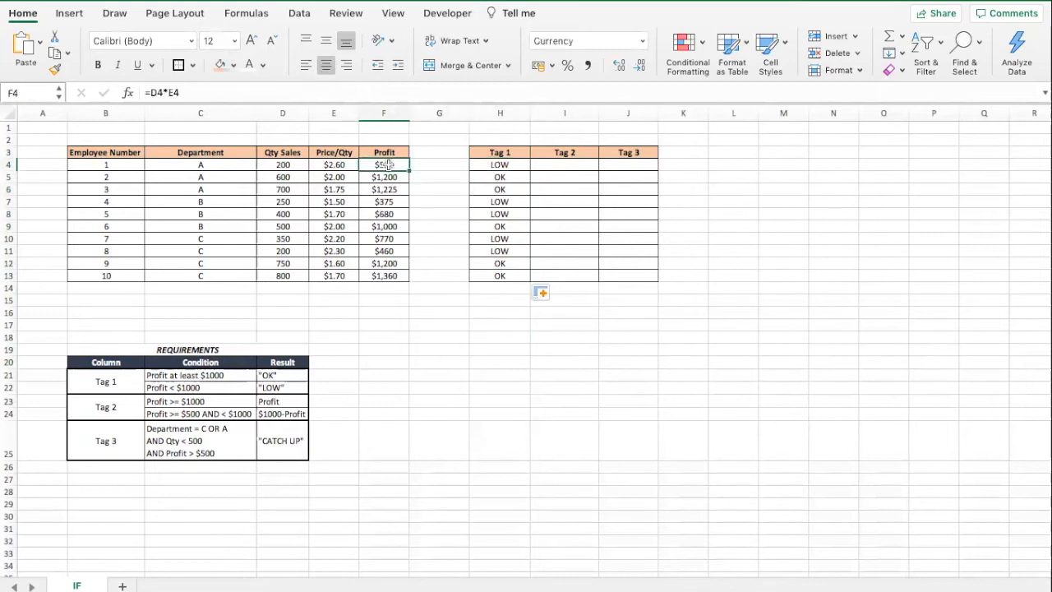
pyautogui.keyDown('super'); pyautogui.click(396, 203); pyautogui.keyUp('super')
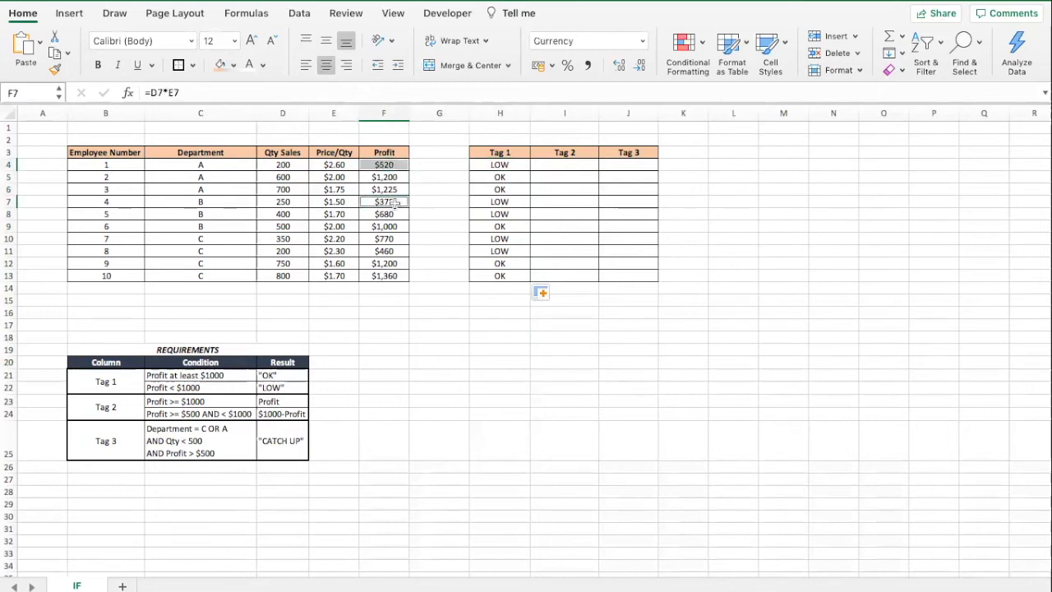
# Review the Profit values of the rows tagged LOW in Tag 1.
pyautogui.keyDown('super'); pyautogui.click(393, 216); pyautogui.keyUp('super')
pyautogui.keyDown('super'); pyautogui.click(393, 238); pyautogui.keyUp('super')
pyautogui.keyDown('super'); pyautogui.click(392, 252); pyautogui.keyUp('super')
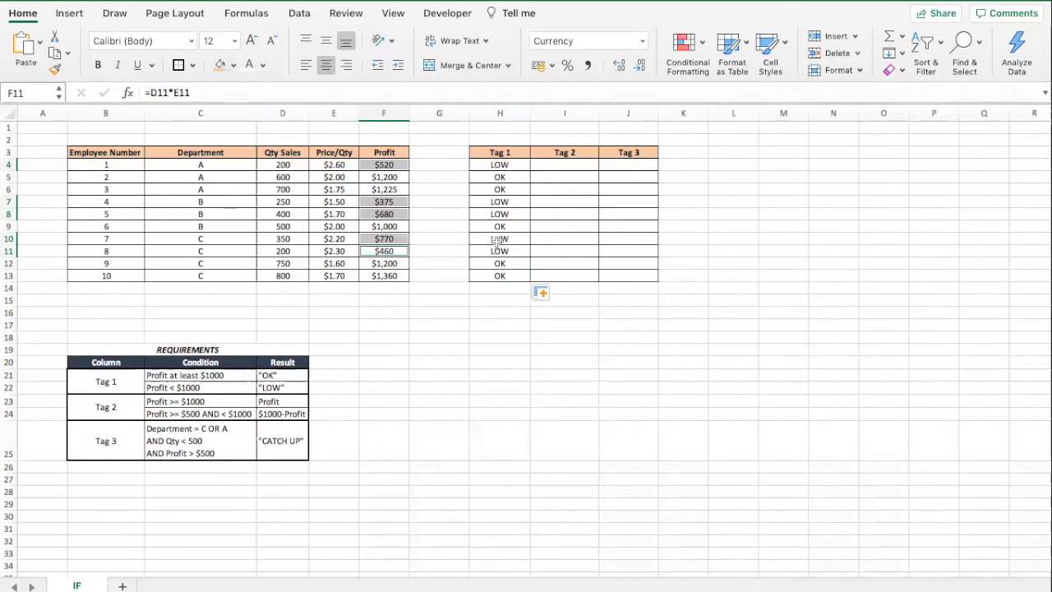
pyautogui.click(470, 359)
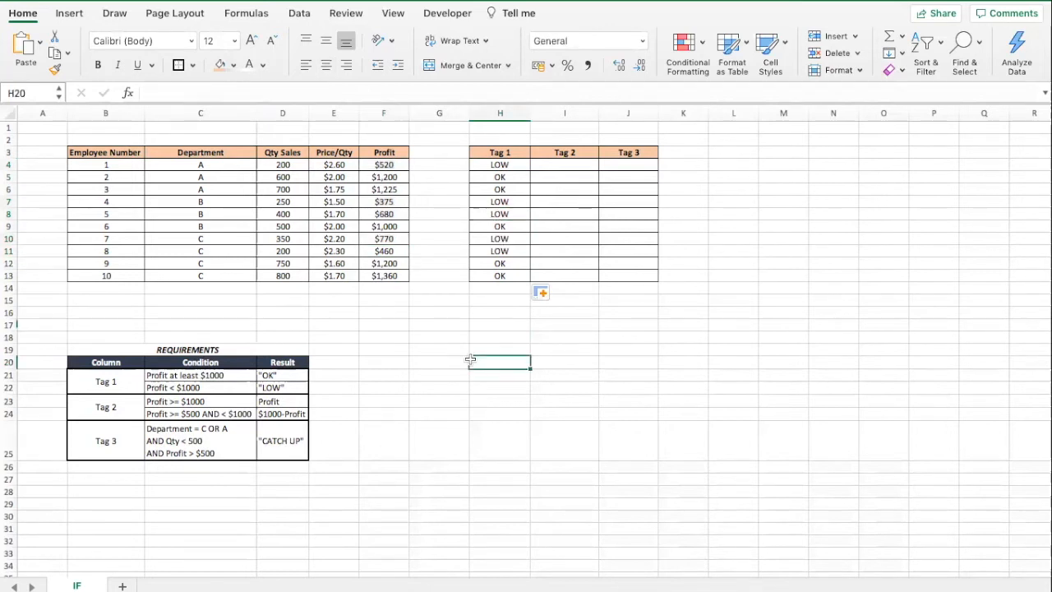
# Highlight the Tag 1 requirement rows in the requirements table with an orange fill.
pyautogui.moveTo(107, 380); pyautogui.dragTo(271, 386)
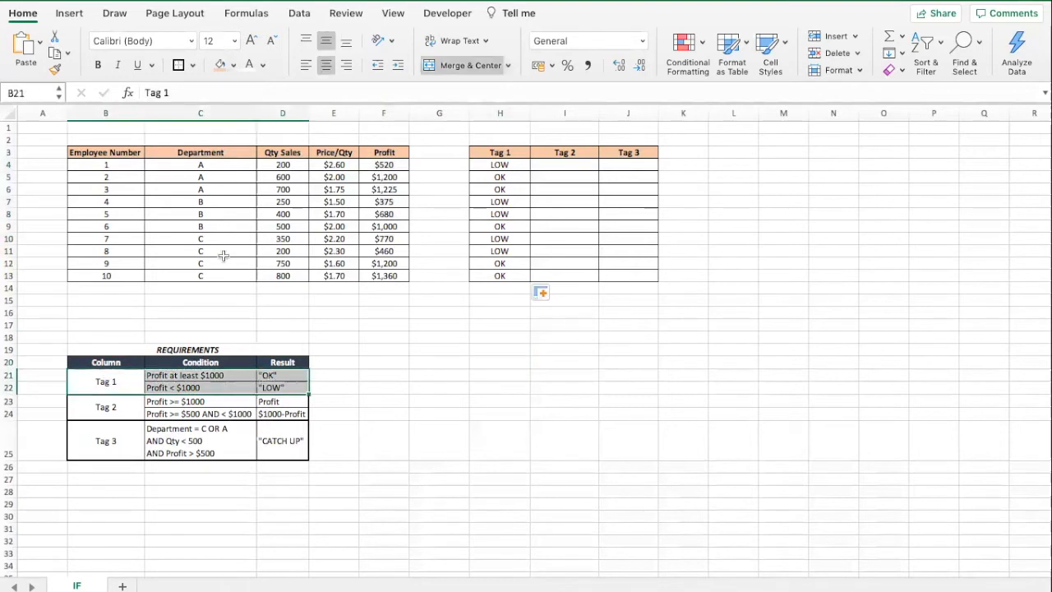
pyautogui.click(332, 532)
pyautogui.click(121, 404)
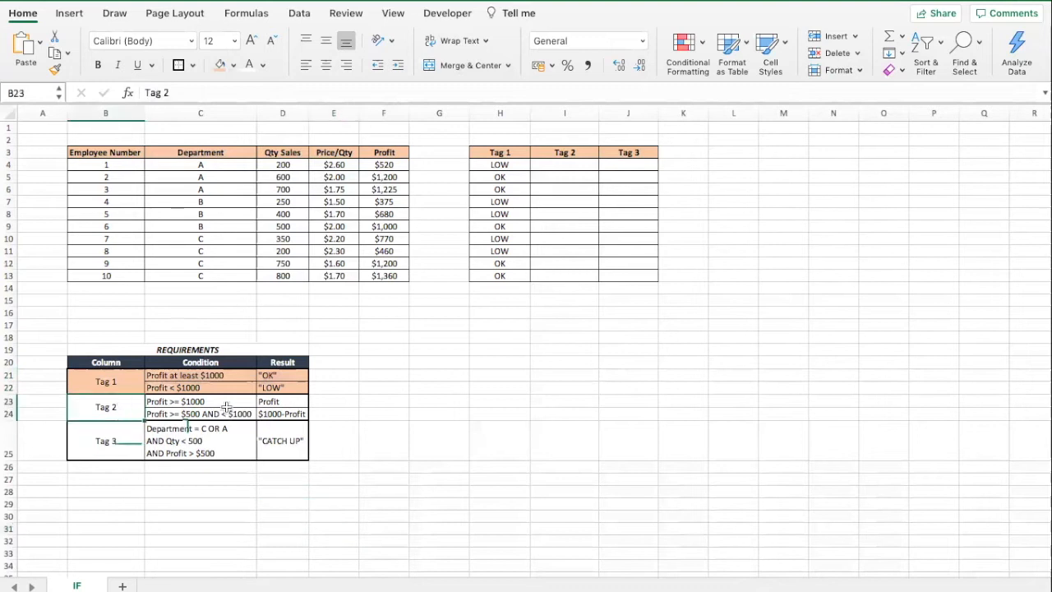
# Examine the Tag 2 conditions and results in the requirements table.
pyautogui.click(562, 167)
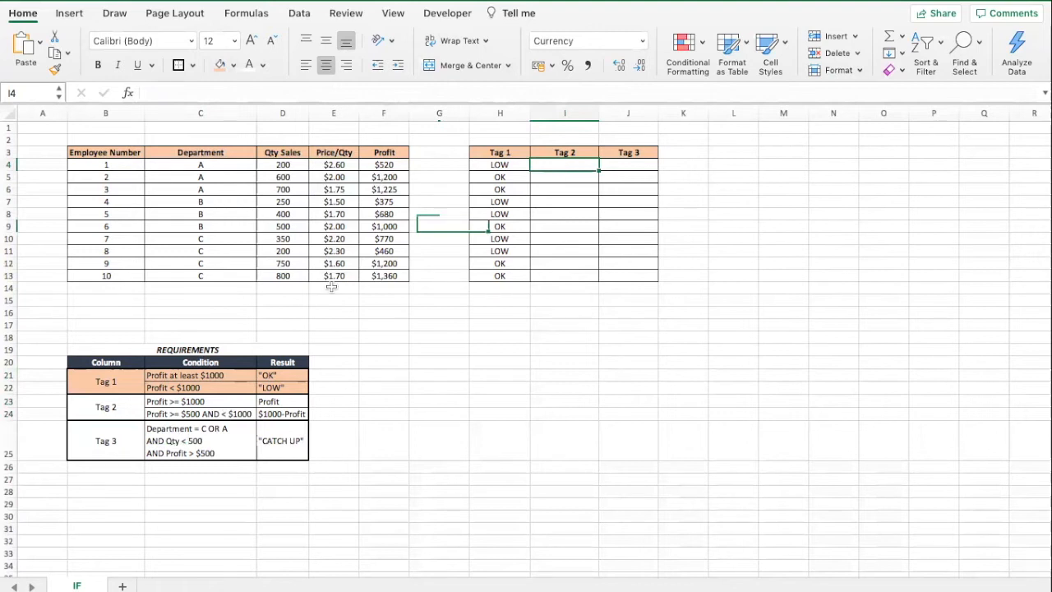
pyautogui.click(209, 401)
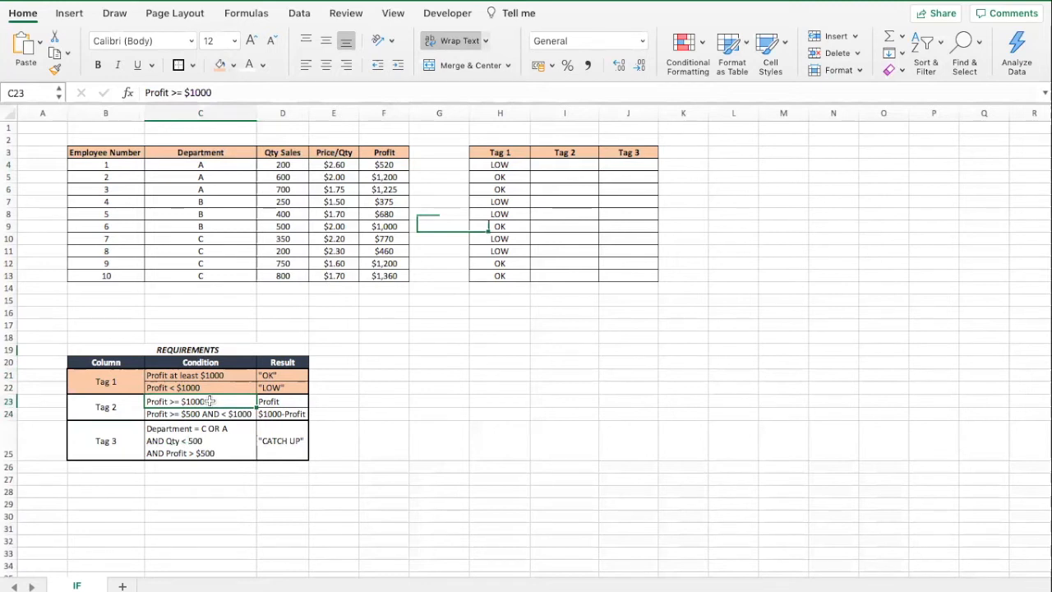
pyautogui.click(283, 401)
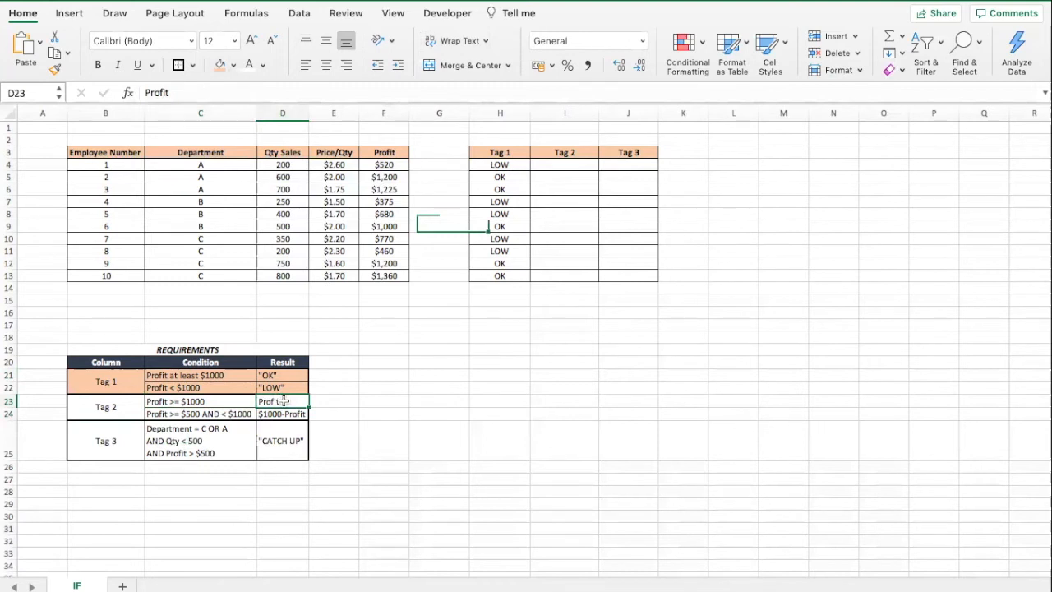
pyautogui.click(226, 416)
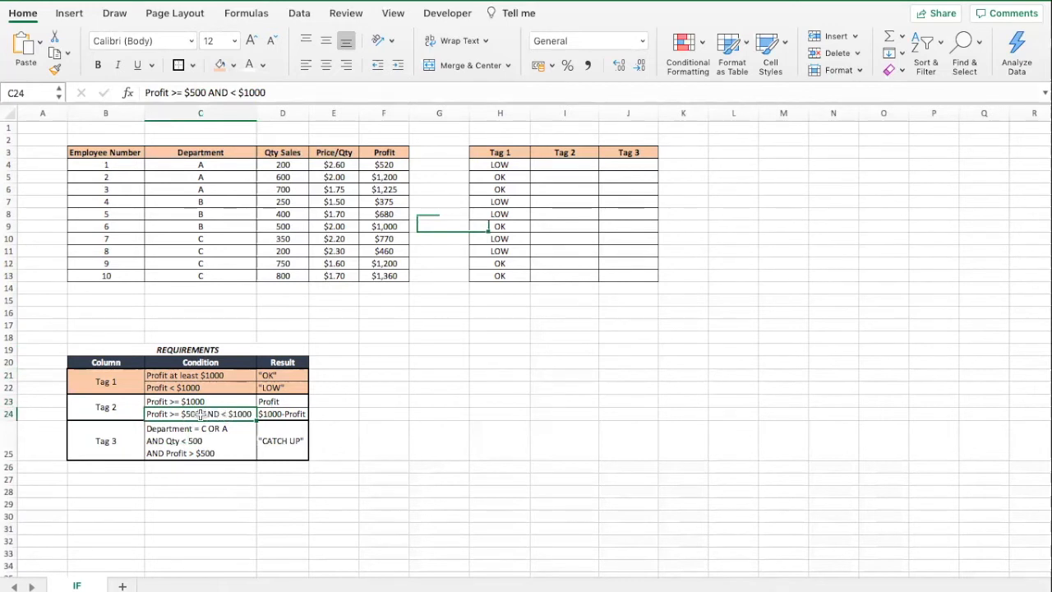
pyautogui.click(284, 415)
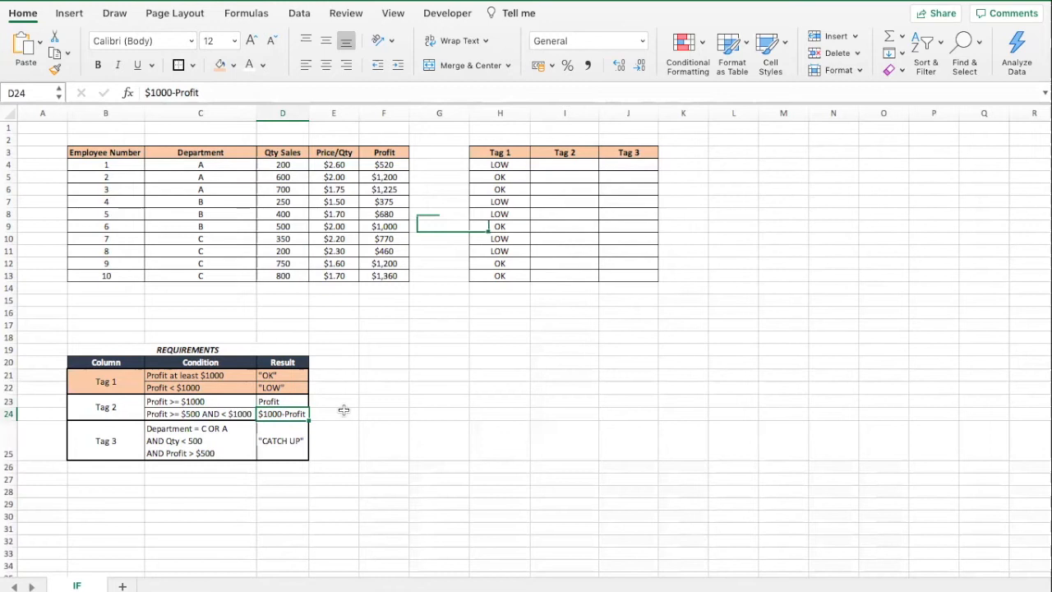
pyautogui.click(380, 410)
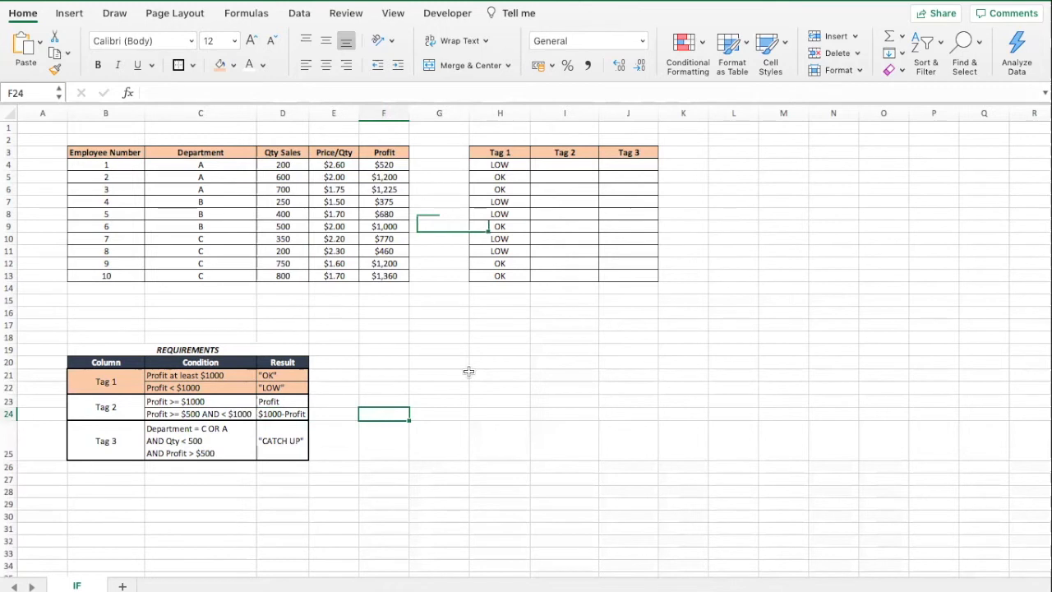
# Start an IF formula in Tag 2's first cell returning the profit F4 when F4 is at least 1000.
pyautogui.click(560, 165)
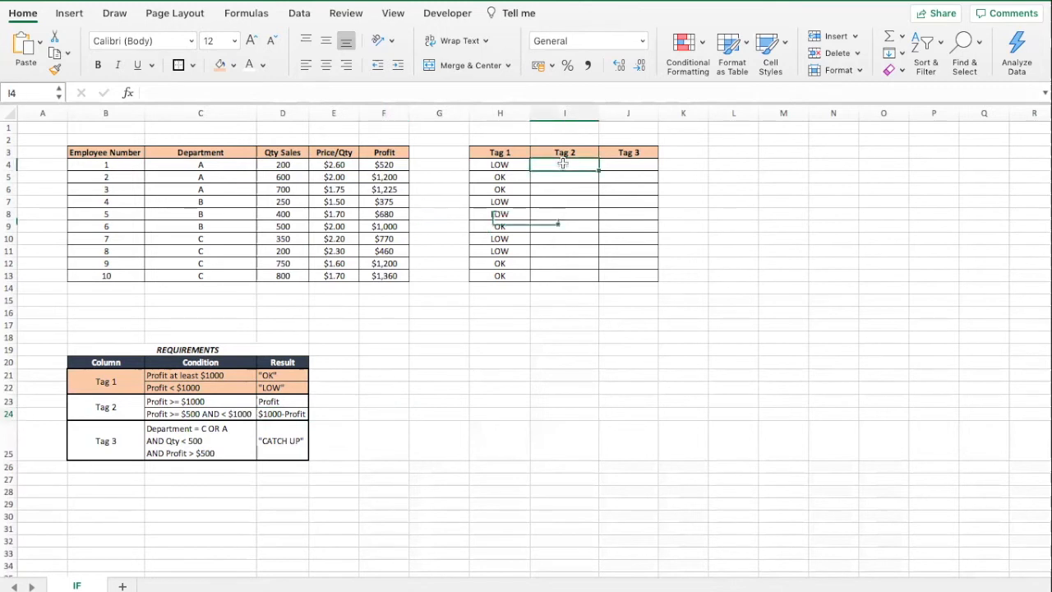
pyautogui.click(251, 93)
pyautogui.write('=IF')
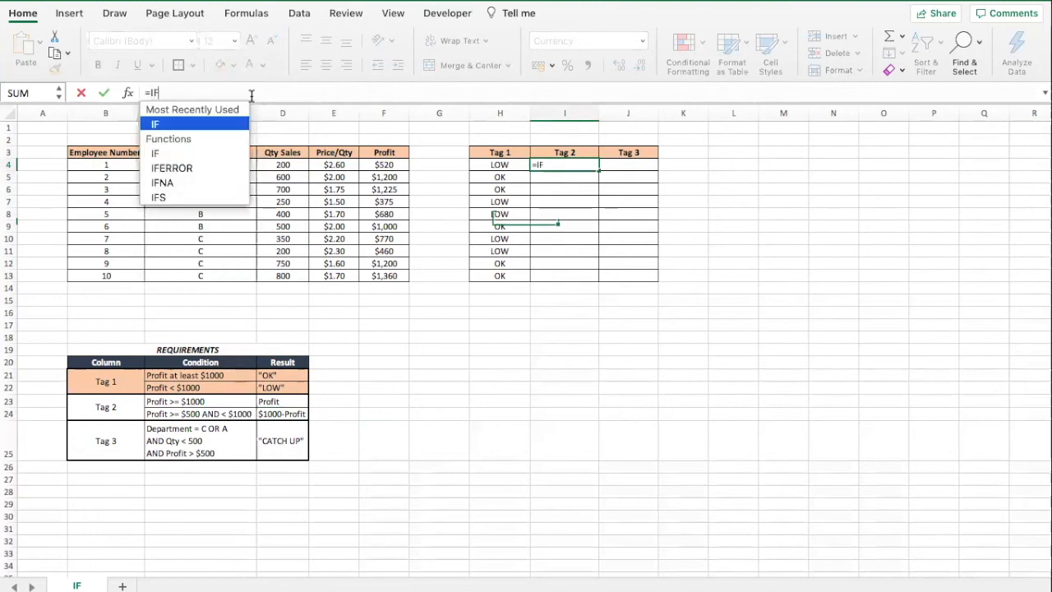
pyautogui.write('(')
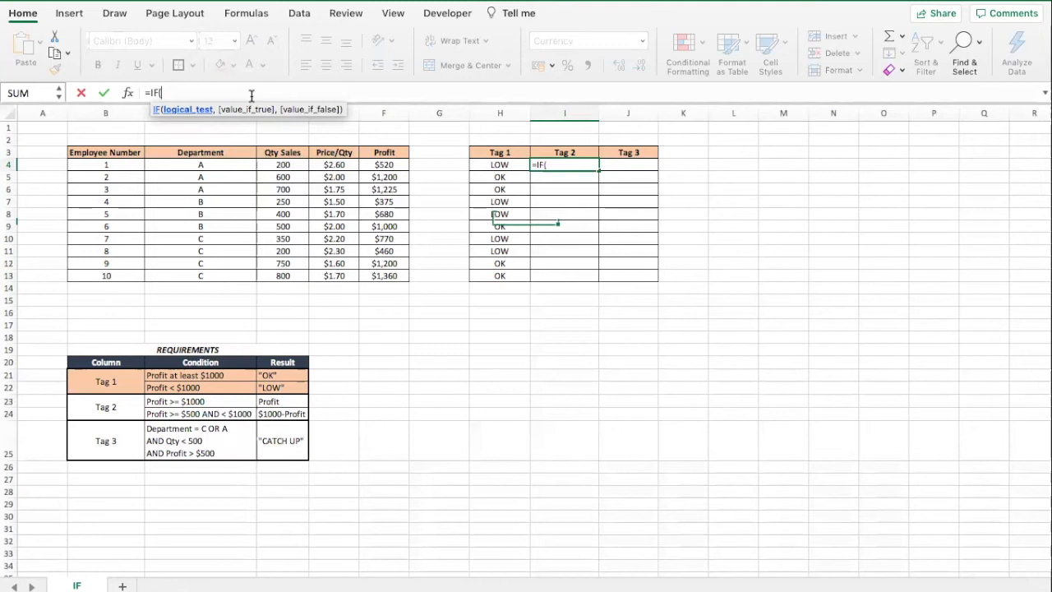
pyautogui.click(375, 162)
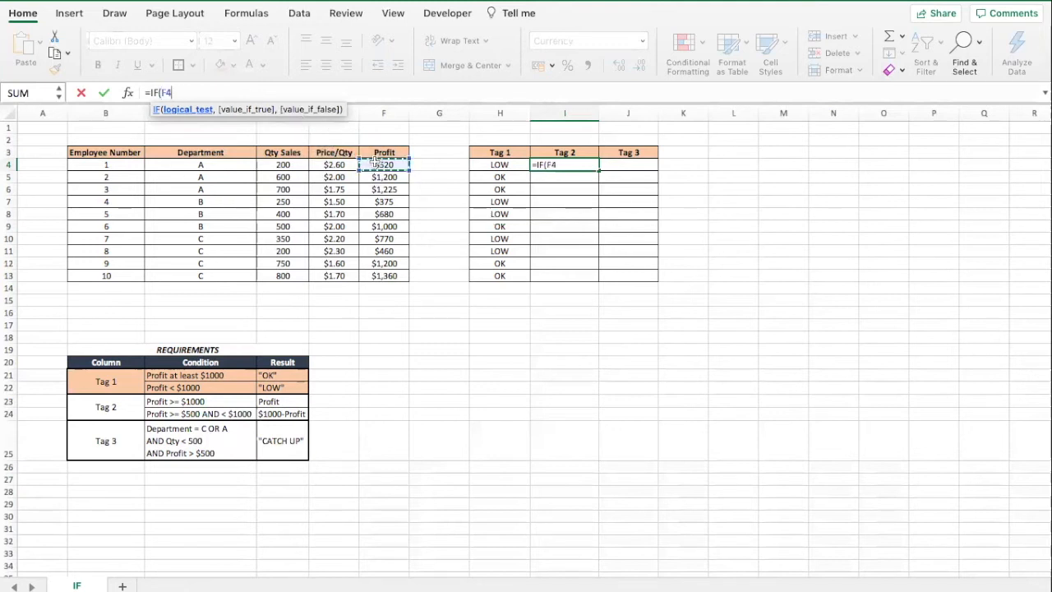
pyautogui.write('>=1000,')
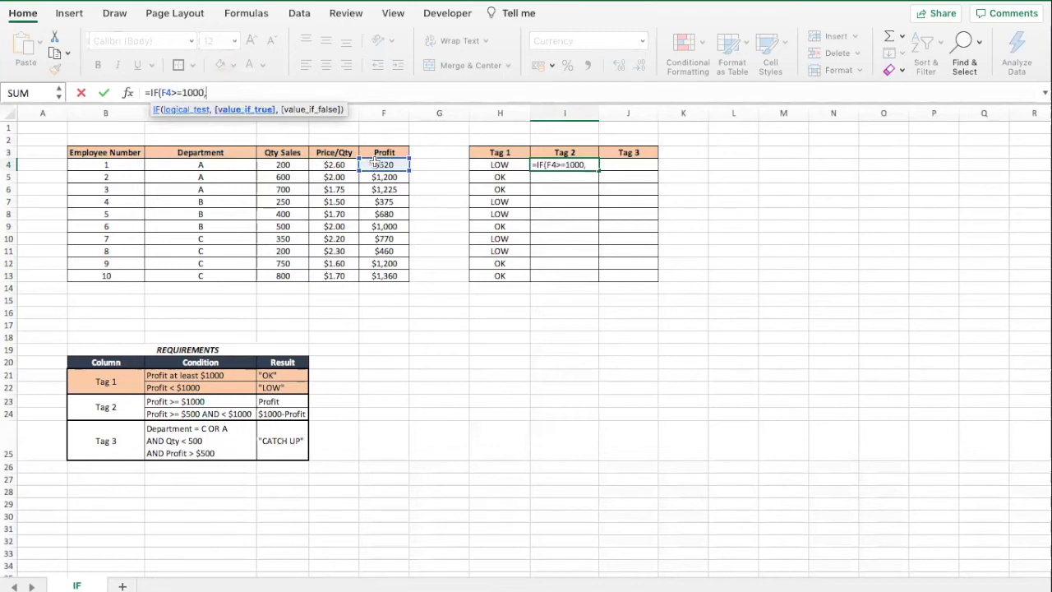
pyautogui.press('BackSpace')
pyautogui.click(385, 165)
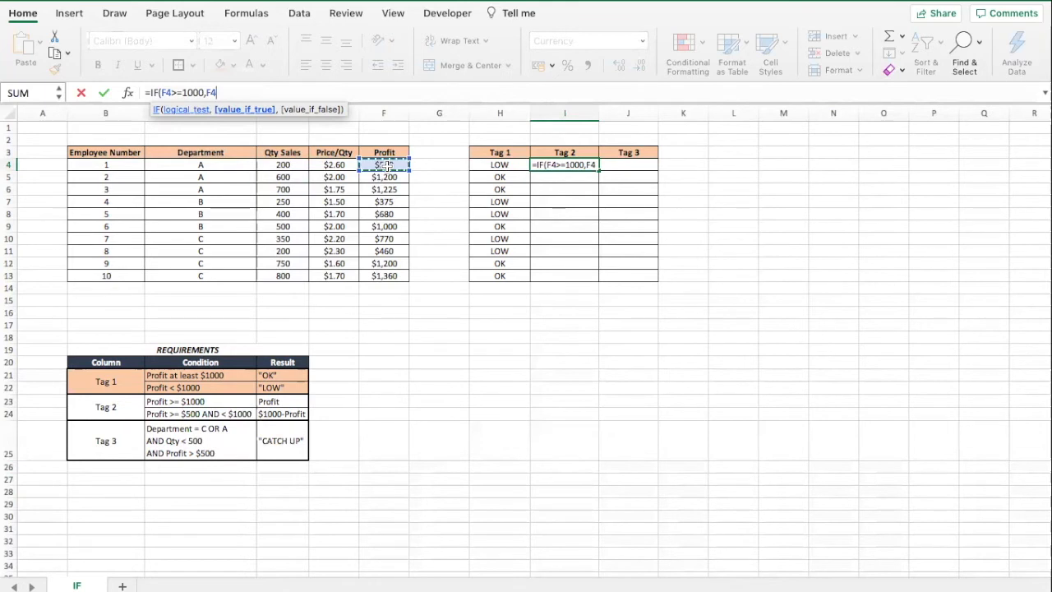
pyautogui.write(',IF')
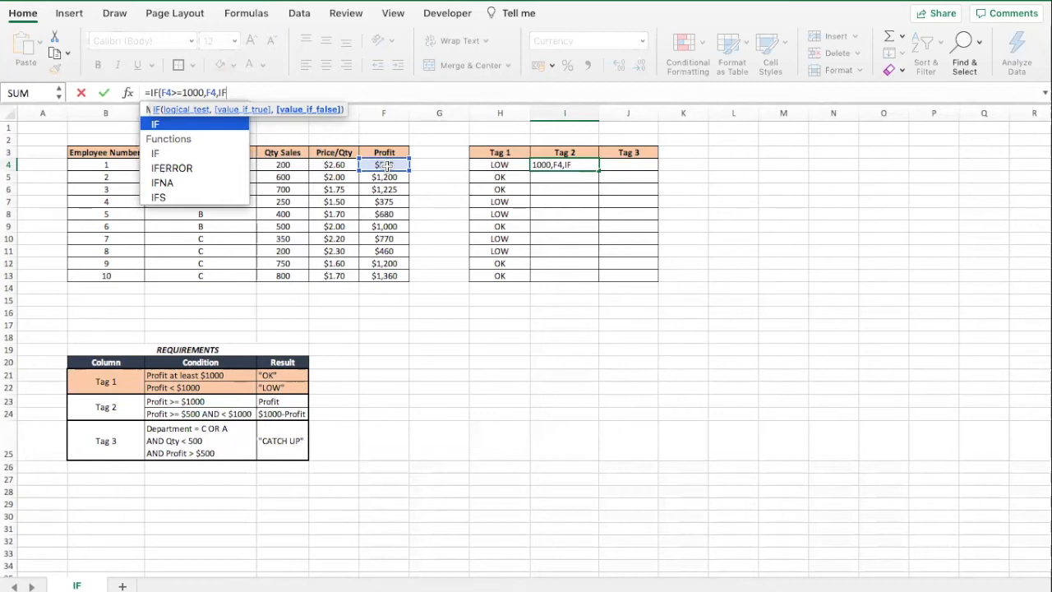
# Nest a second IF as the false argument testing F4>=500 and F4<1000.
pyautogui.write('(')
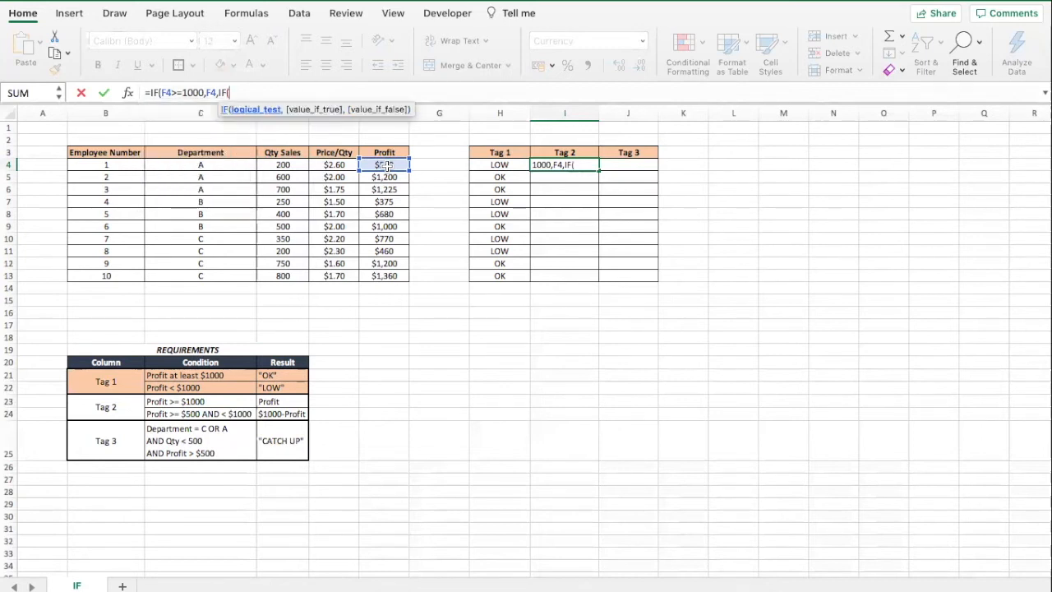
pyautogui.click(387, 165)
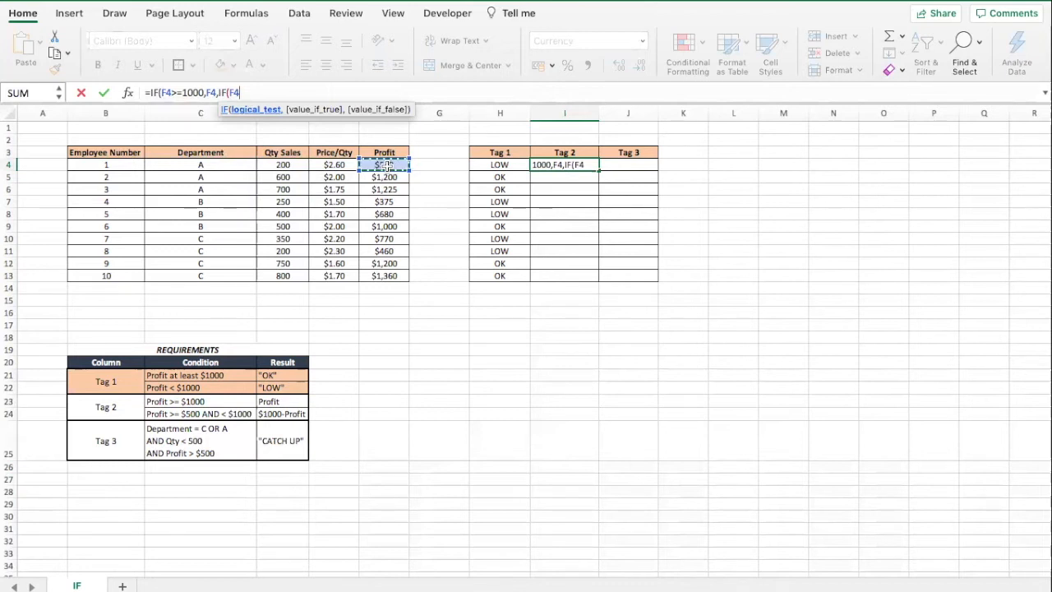
pyautogui.write('>=500')
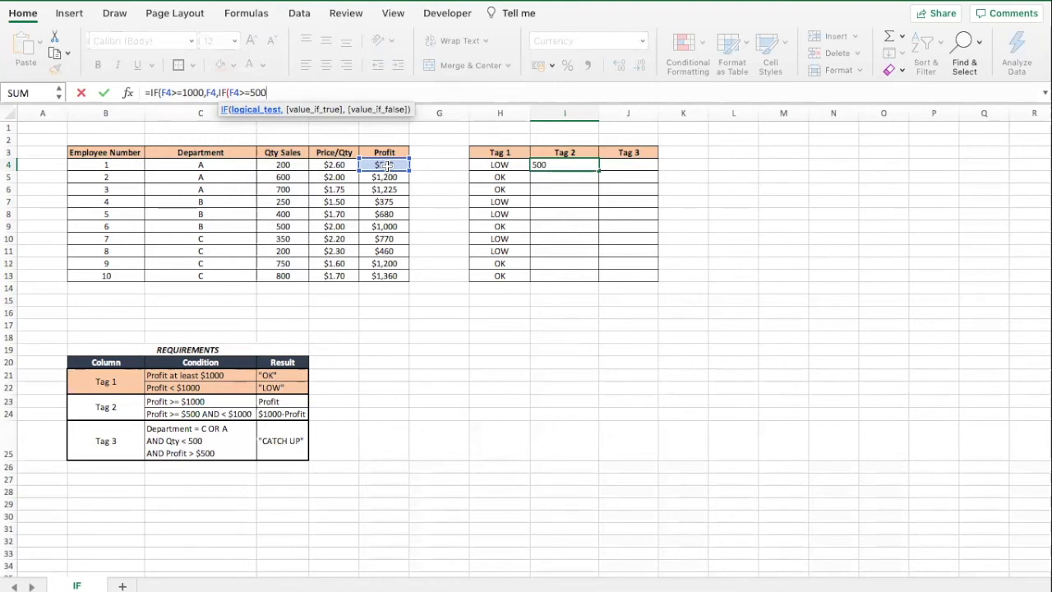
pyautogui.write(',')
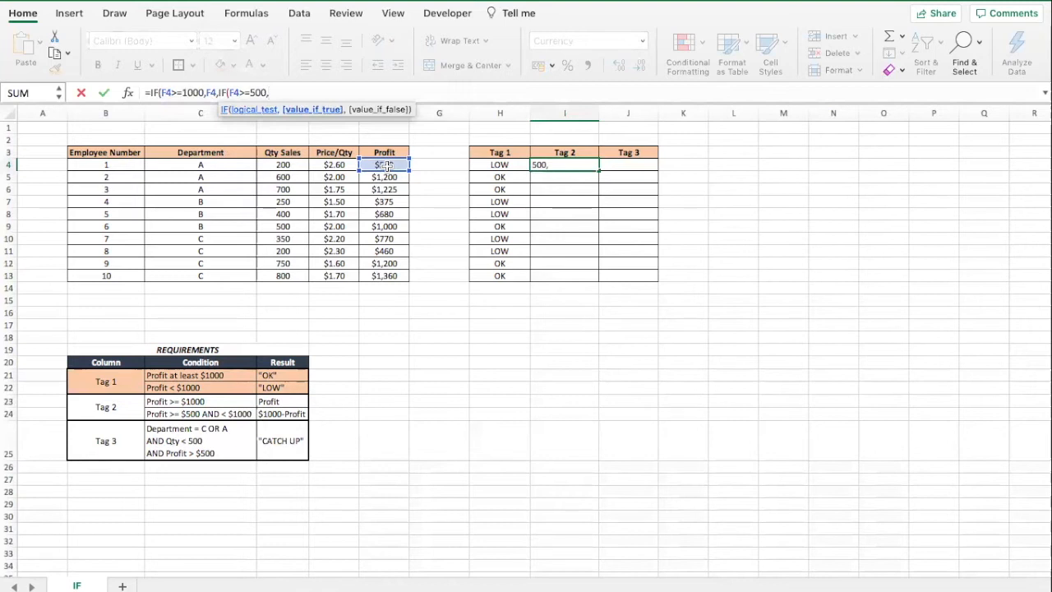
pyautogui.click(386, 166)
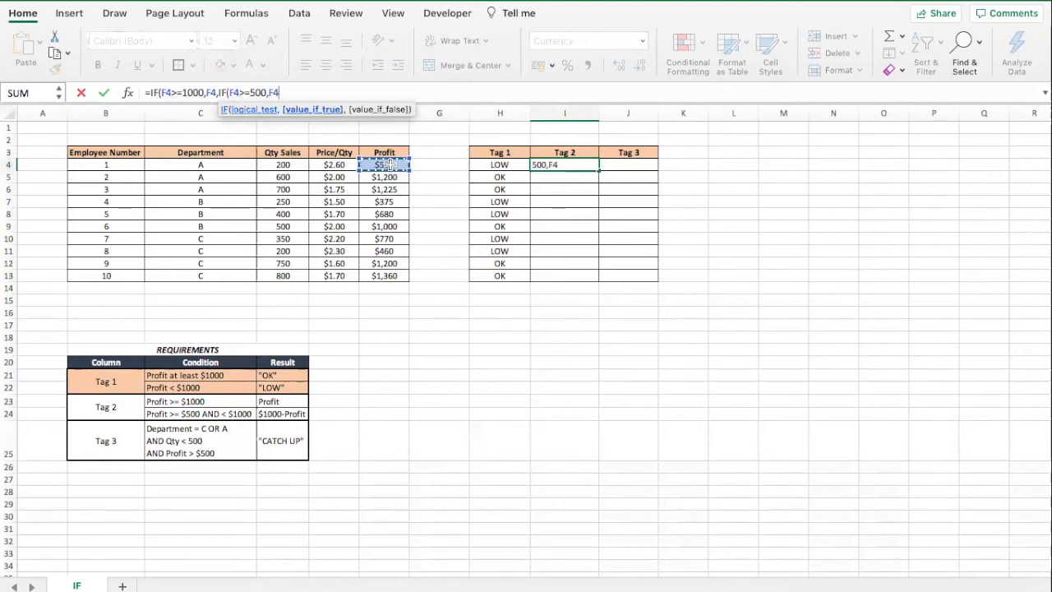
pyautogui.write('<1000)')
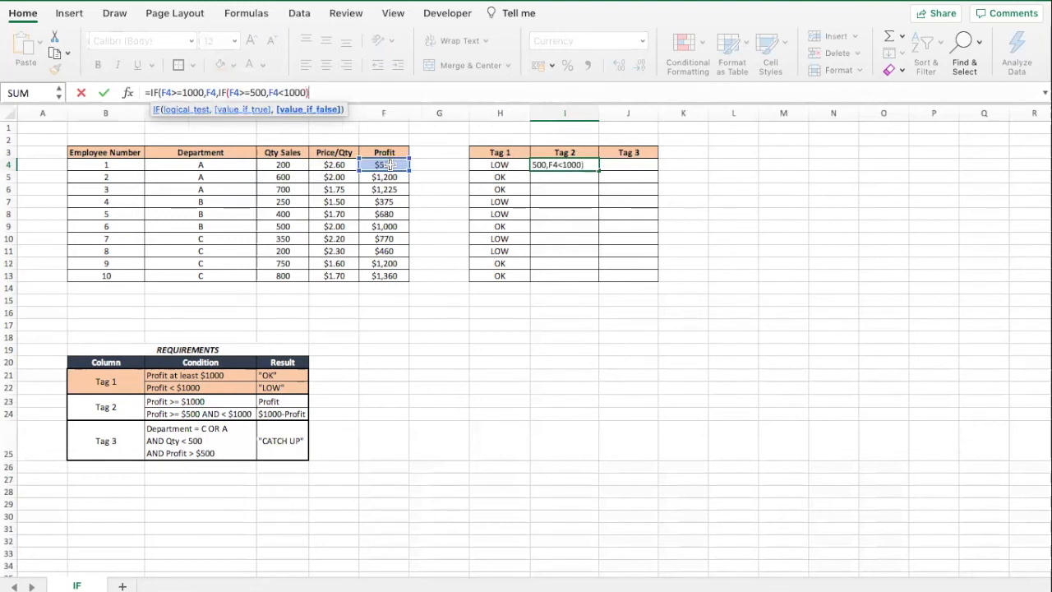
# Wrap the nested IF's two conditions in an AND function as AND(F4>=500,F4<1000).
pyautogui.click(247, 92)
pyautogui.write('=')
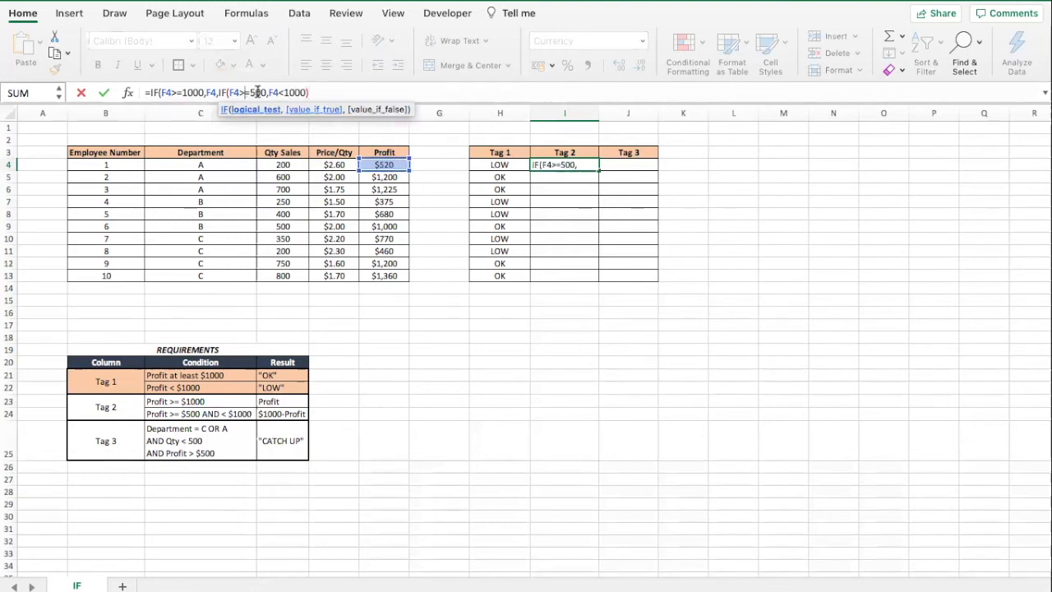
pyautogui.moveTo(250, 92); pyautogui.dragTo(306, 92)
pyautogui.click(227, 92)
pyautogui.write('AND(')
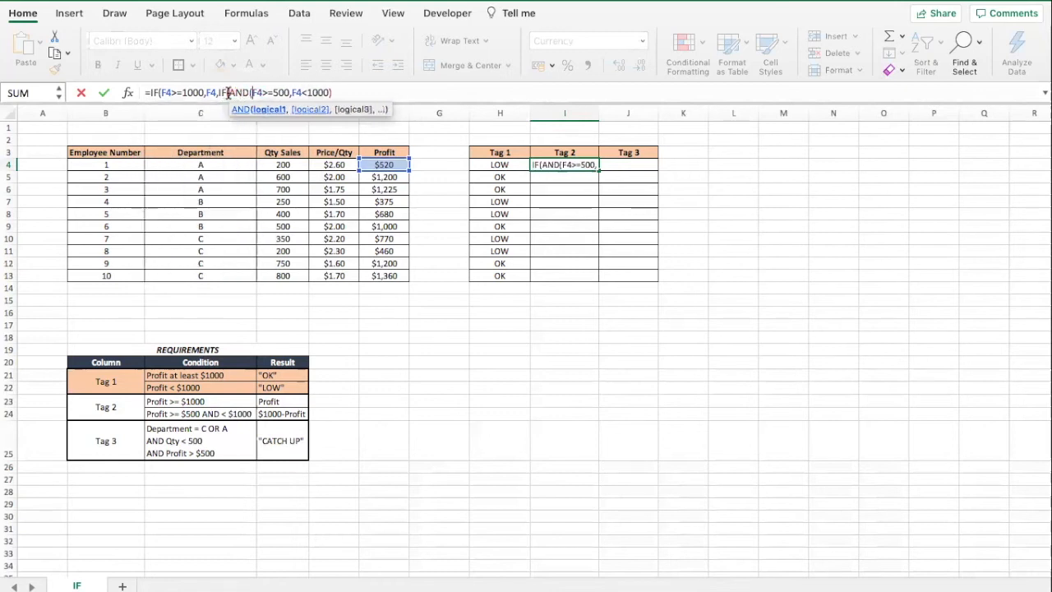
pyautogui.click(333, 92)
pyautogui.write(')')
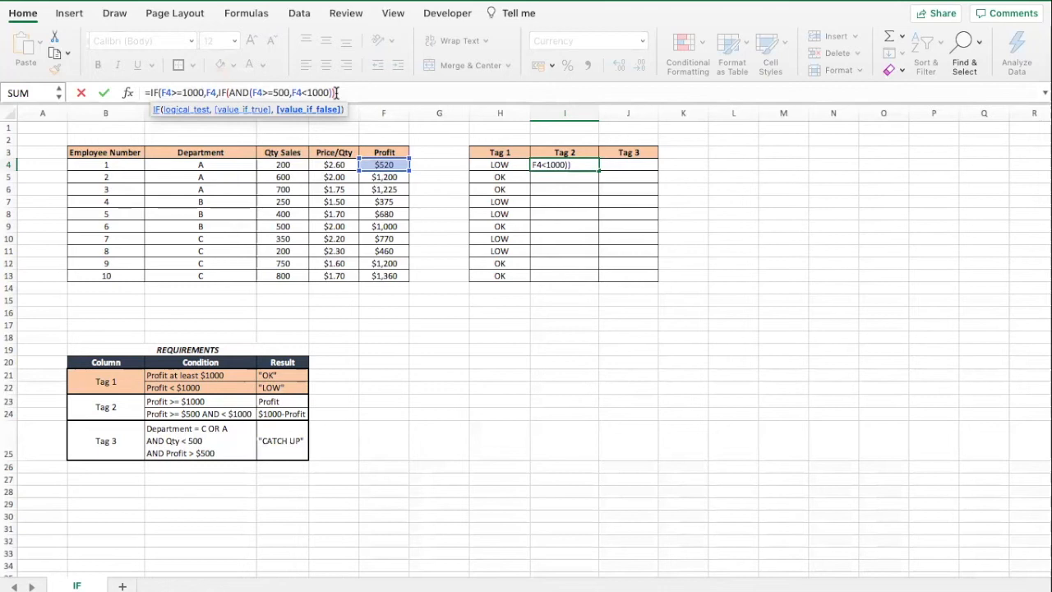
# Complete and enter the formula as =IF(F4>=1000,F4,IF(AND(F4>=500,F4<1000),1000-F4,"")).
pyautogui.doubleClick(211, 93)
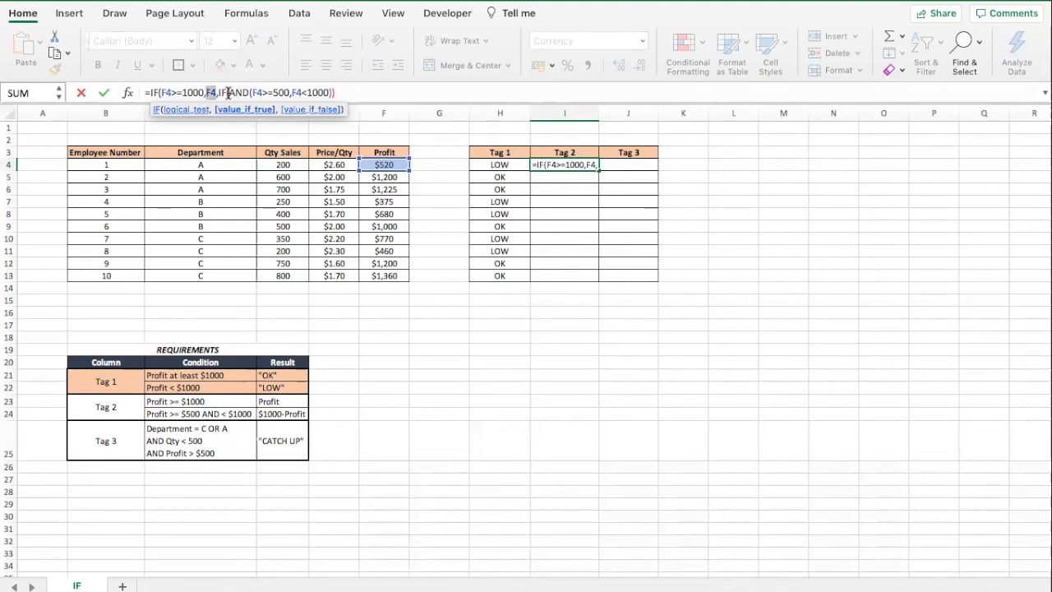
pyautogui.moveTo(228, 92); pyautogui.dragTo(340, 91)
pyautogui.click(340, 92)
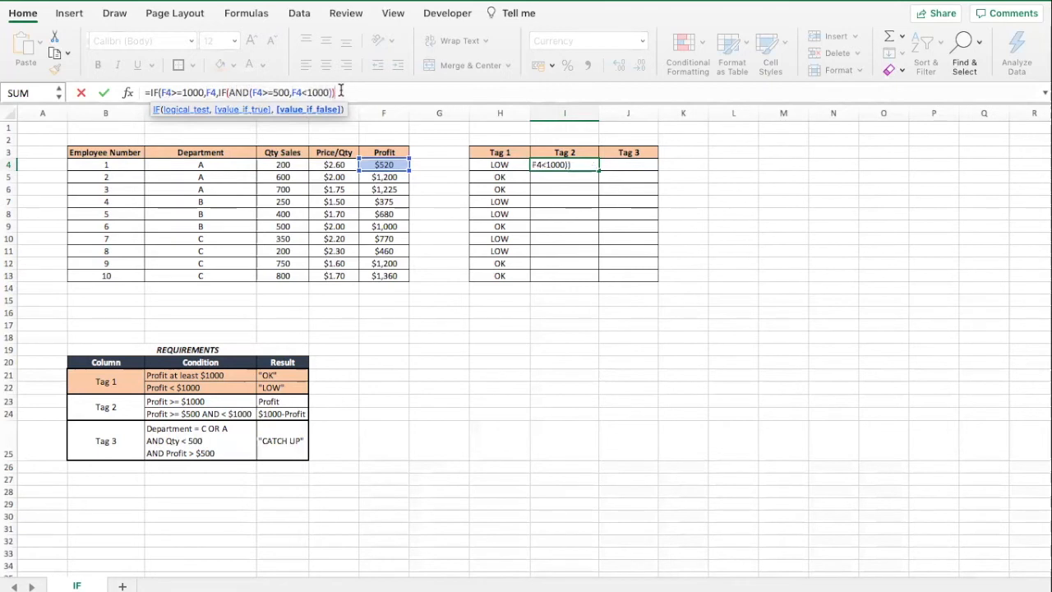
pyautogui.press('Left')
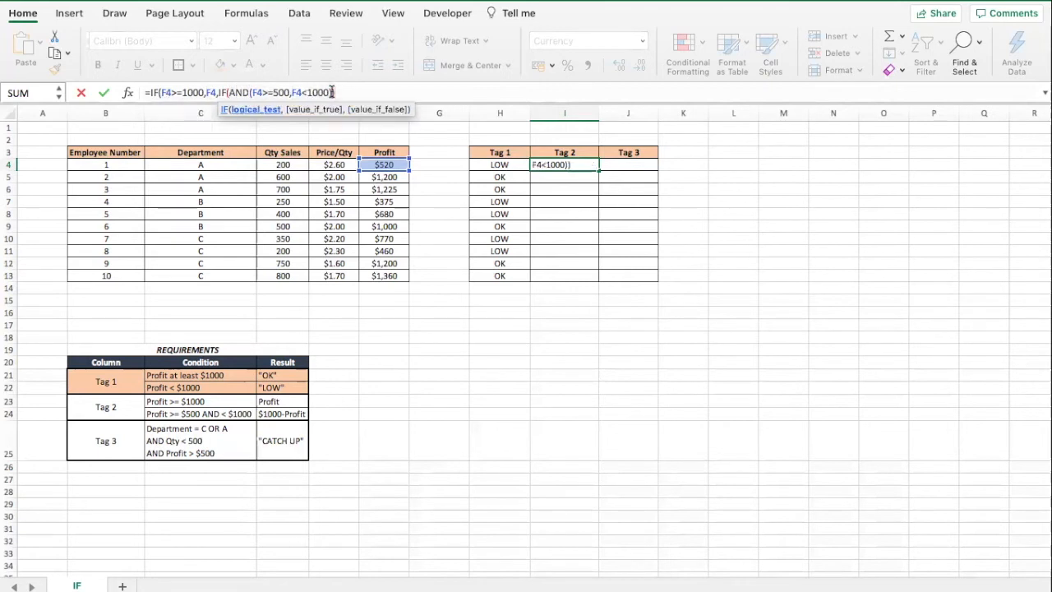
pyautogui.write(',')
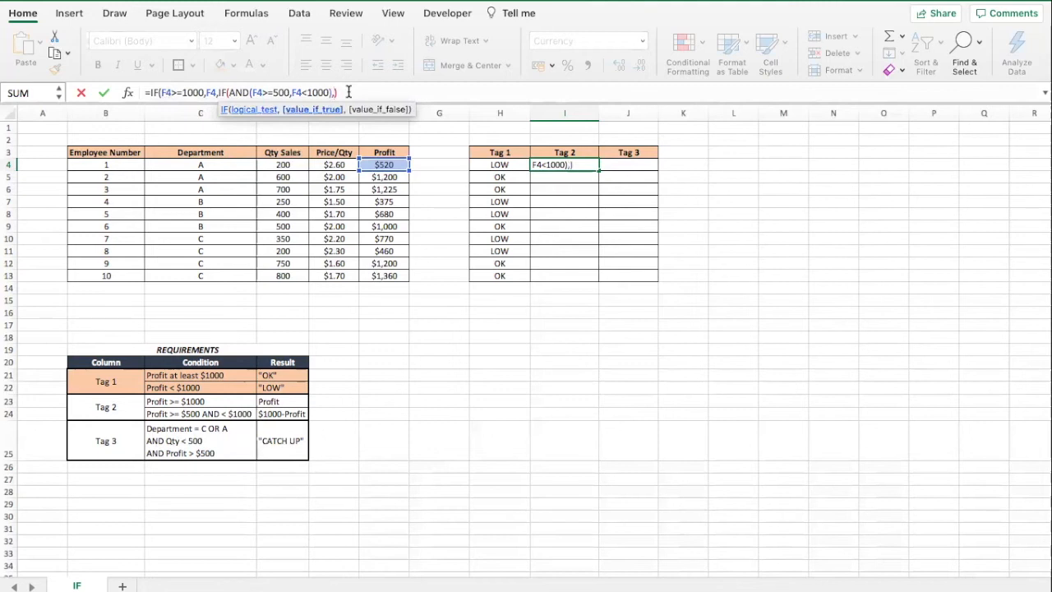
pyautogui.write('1000-')
pyautogui.click(382, 164)
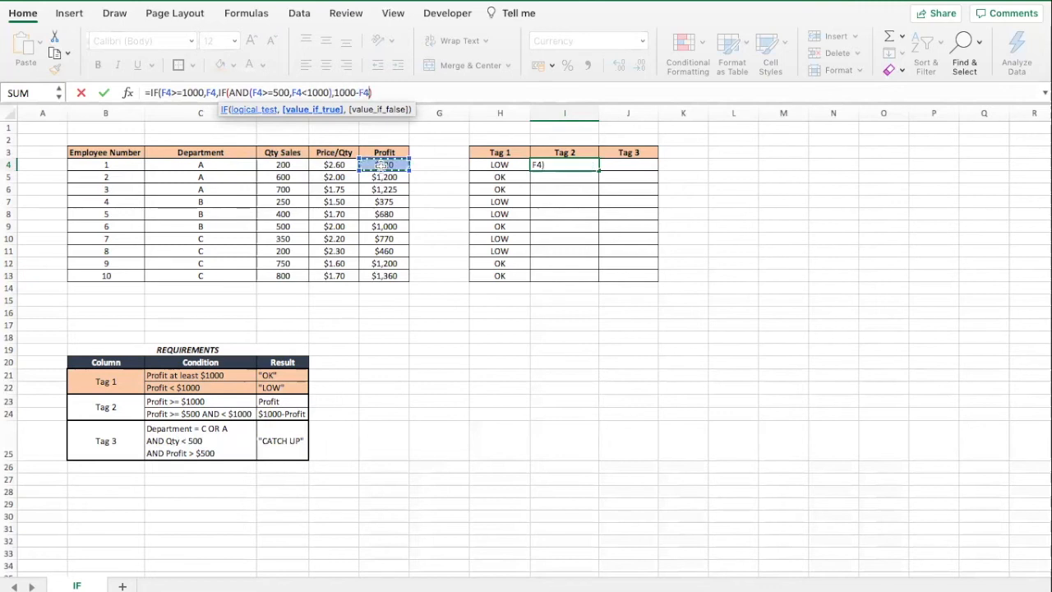
pyautogui.write(',"')
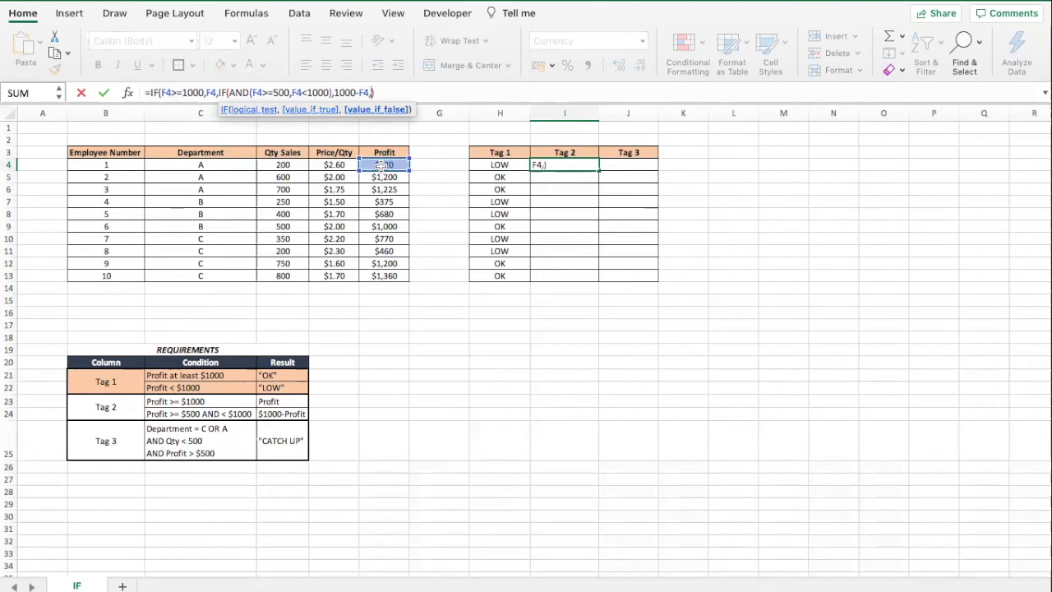
pyautogui.write('"')
pyautogui.click(396, 91)
pyautogui.write(')')
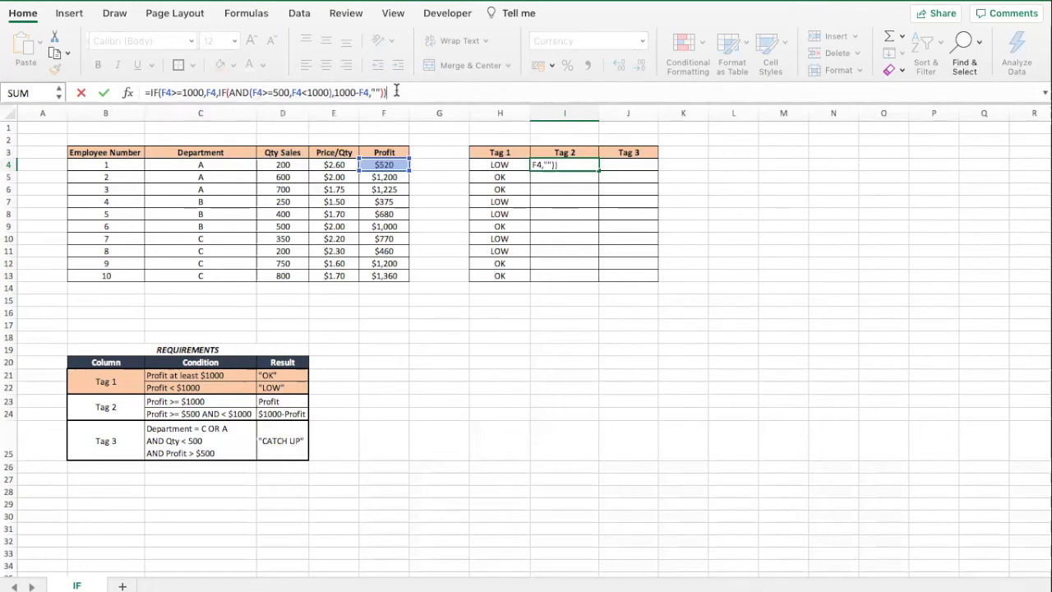
pyautogui.press('Return')
pyautogui.press('Up')
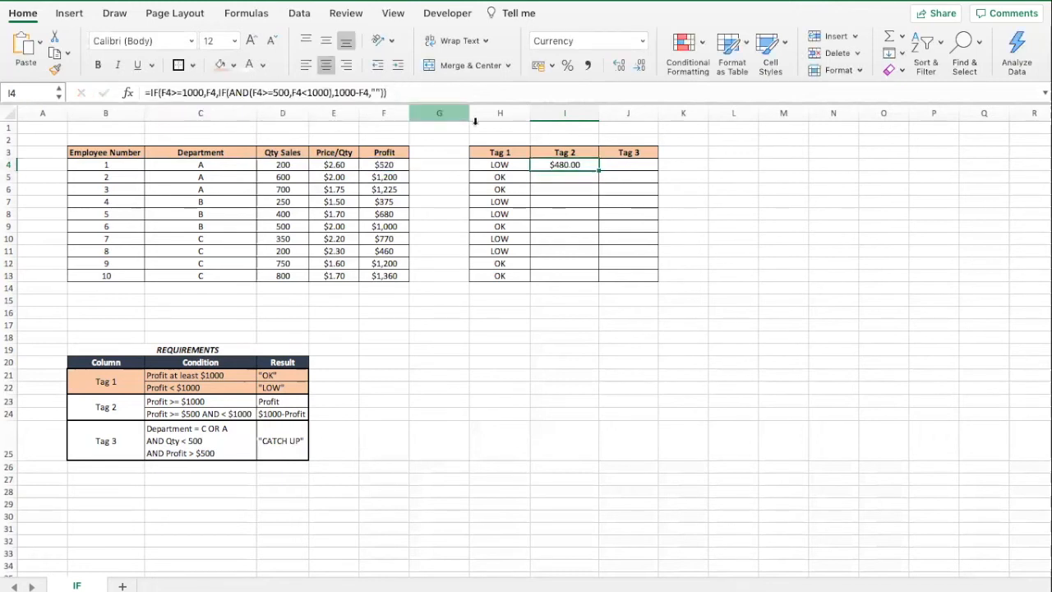
# Fill the Tag 2 formula down through row 13.
pyautogui.doubleClick(599, 170)
pyautogui.click(571, 189)
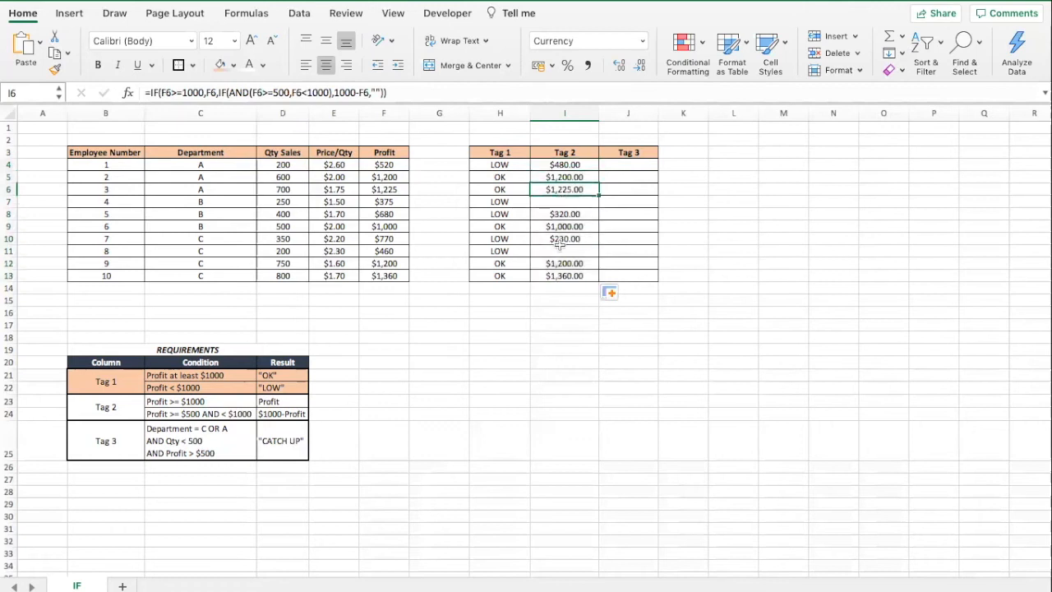
# Check the Tag 2 formulas and results against each employee's Profit value.
pyautogui.click(564, 300)
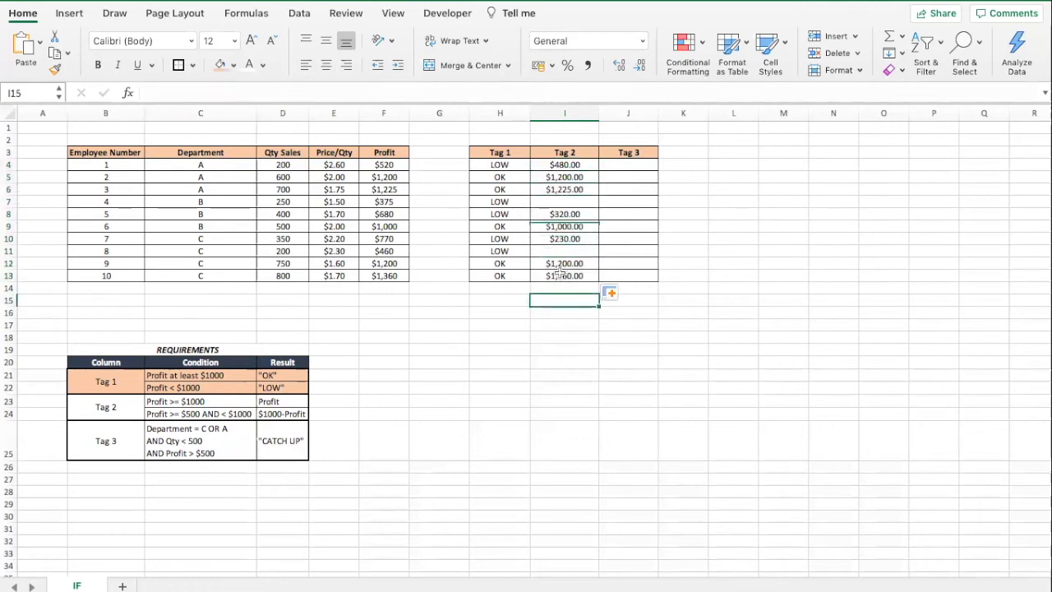
pyautogui.click(565, 201)
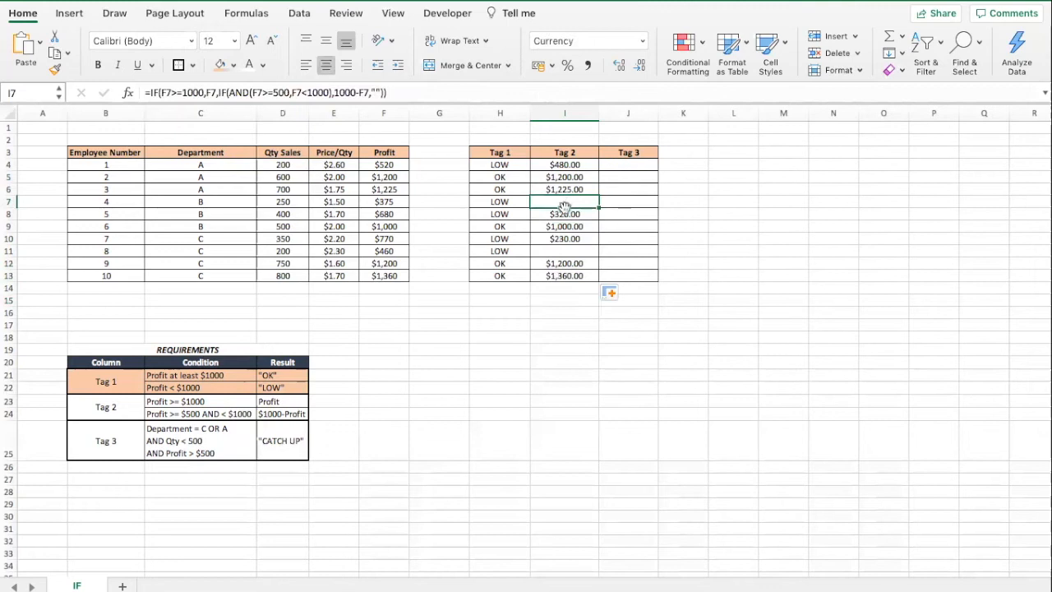
pyautogui.keyDown('super'); pyautogui.click(568, 250); pyautogui.keyUp('super')
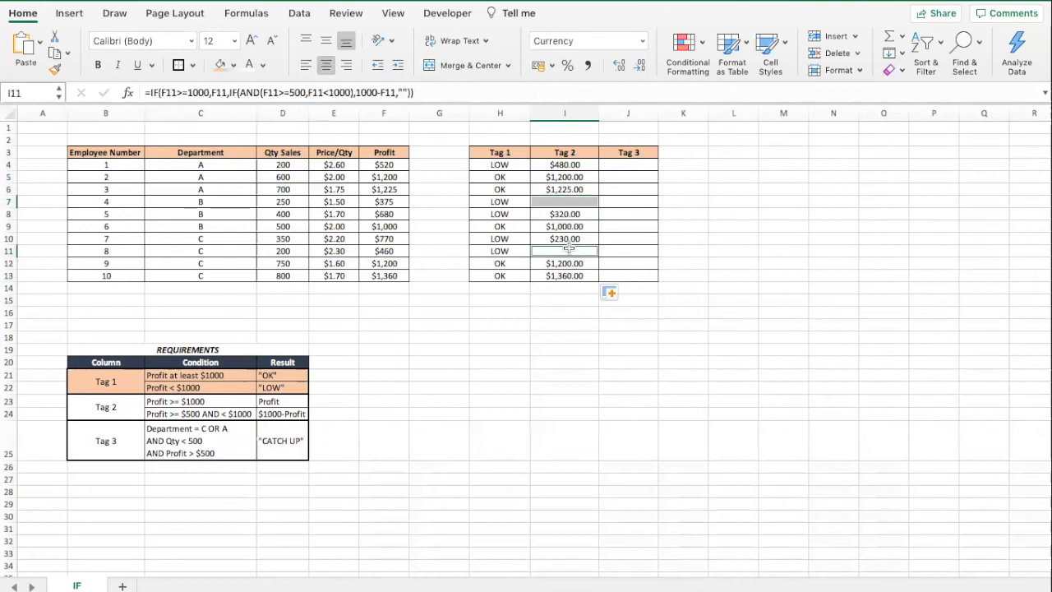
pyautogui.click(387, 202)
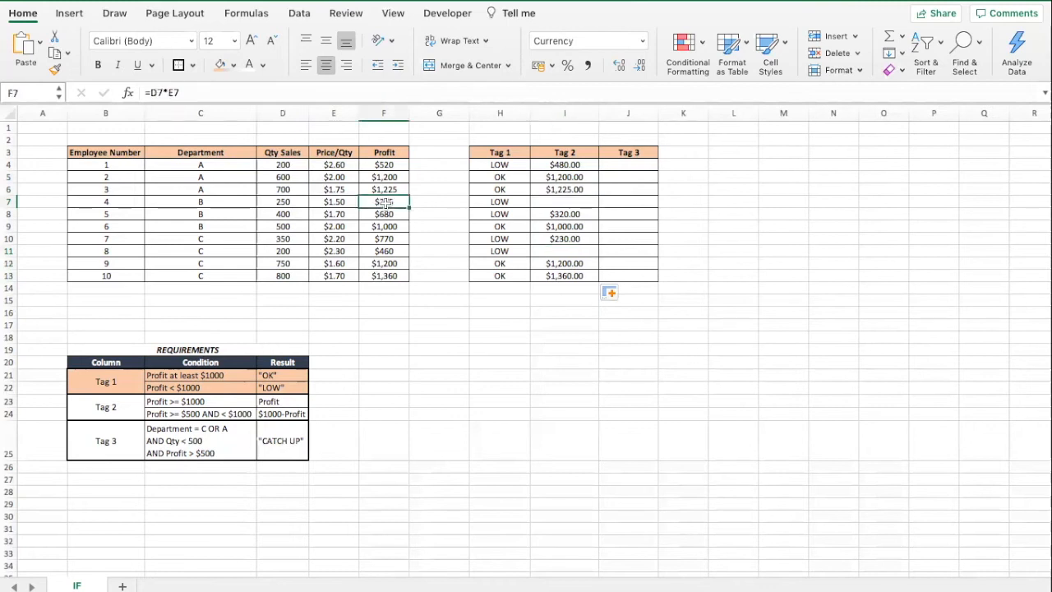
pyautogui.keyDown('super'); pyautogui.click(391, 250); pyautogui.keyUp('super')
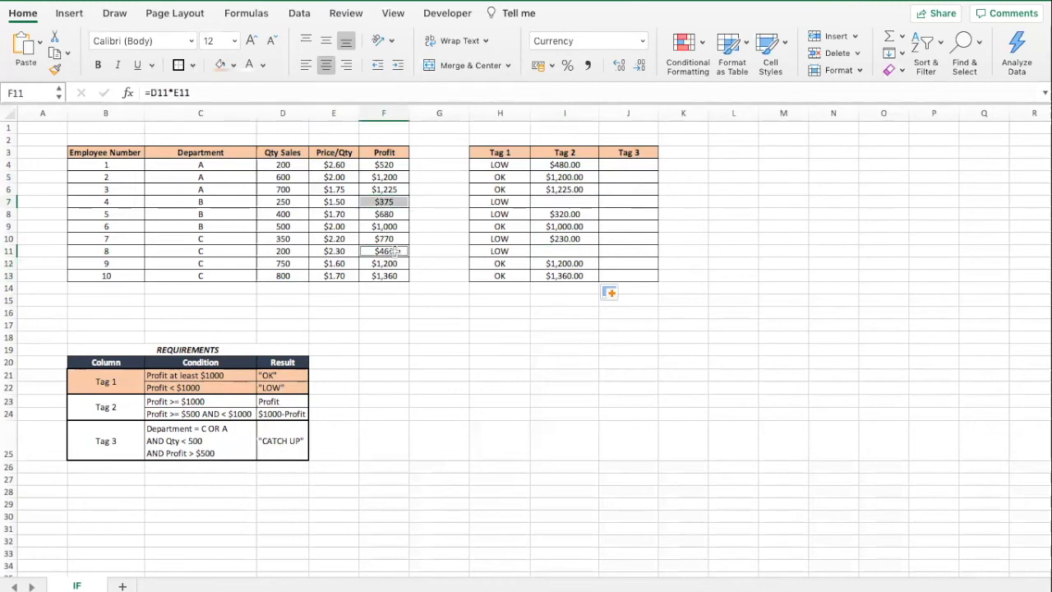
pyautogui.click(578, 201)
pyautogui.click(572, 166)
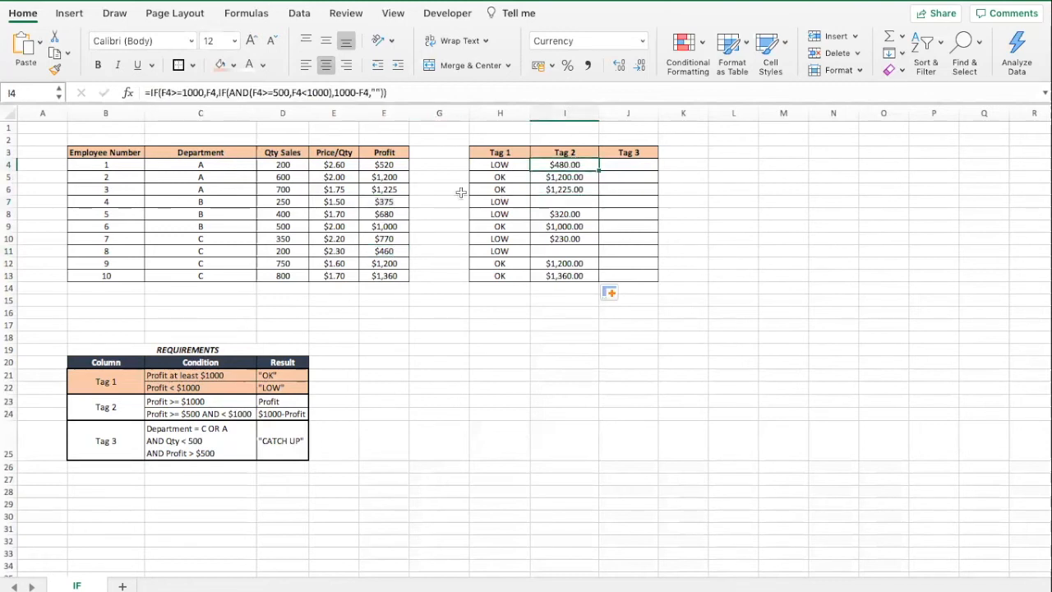
pyautogui.click(389, 179)
pyautogui.keyDown('super'); pyautogui.click(391, 189); pyautogui.keyUp('super')
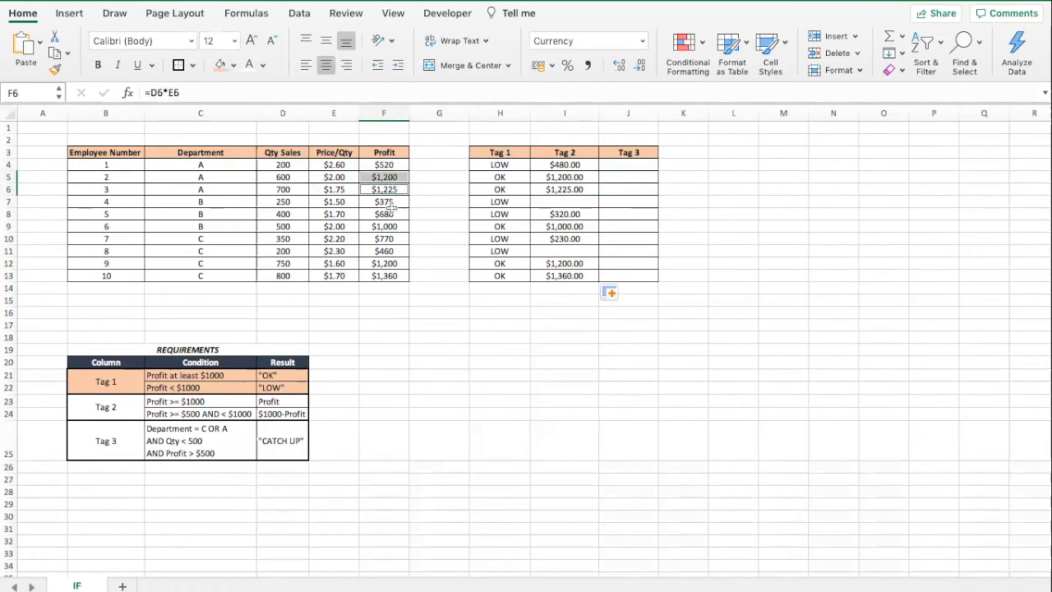
pyautogui.keyDown('super'); pyautogui.click(394, 227); pyautogui.keyUp('super')
pyautogui.keyDown('super'); pyautogui.click(392, 263); pyautogui.keyUp('super')
pyautogui.keyDown('super'); pyautogui.click(393, 275); pyautogui.keyUp('super')
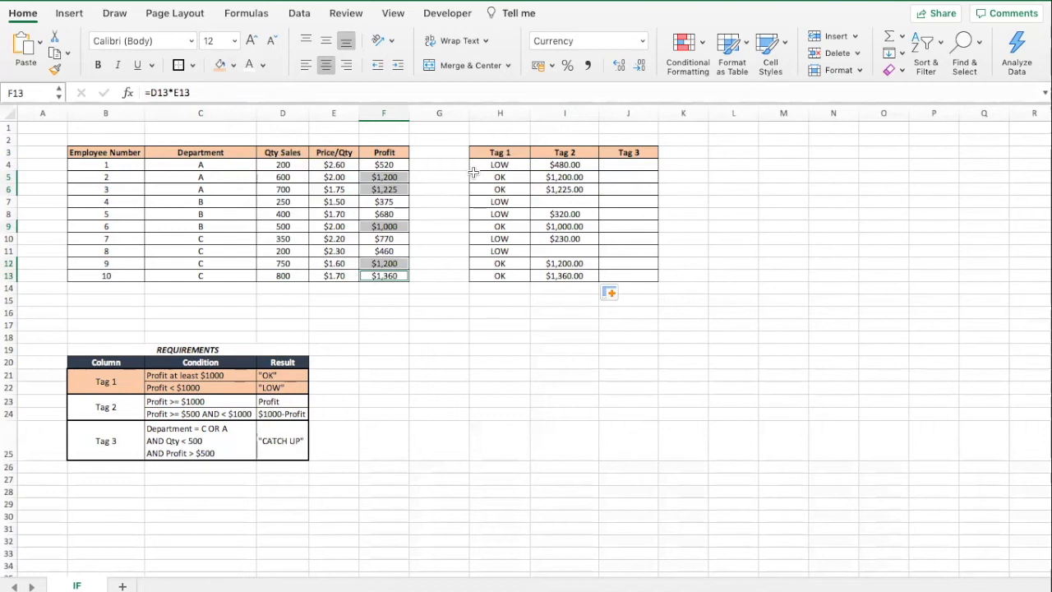
pyautogui.click(393, 165)
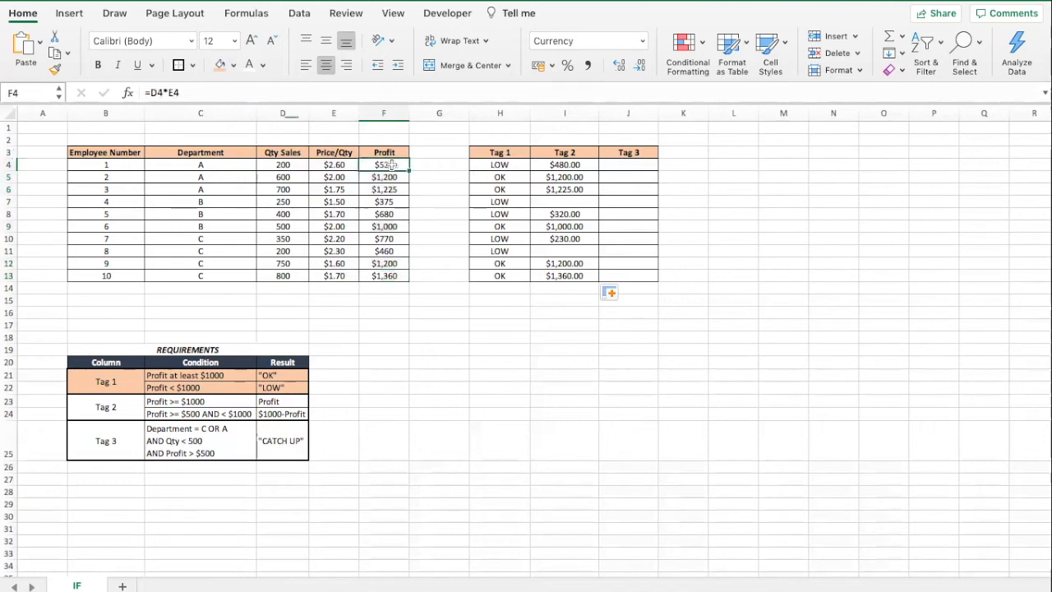
pyautogui.keyDown('super'); pyautogui.click(387, 215); pyautogui.keyUp('super')
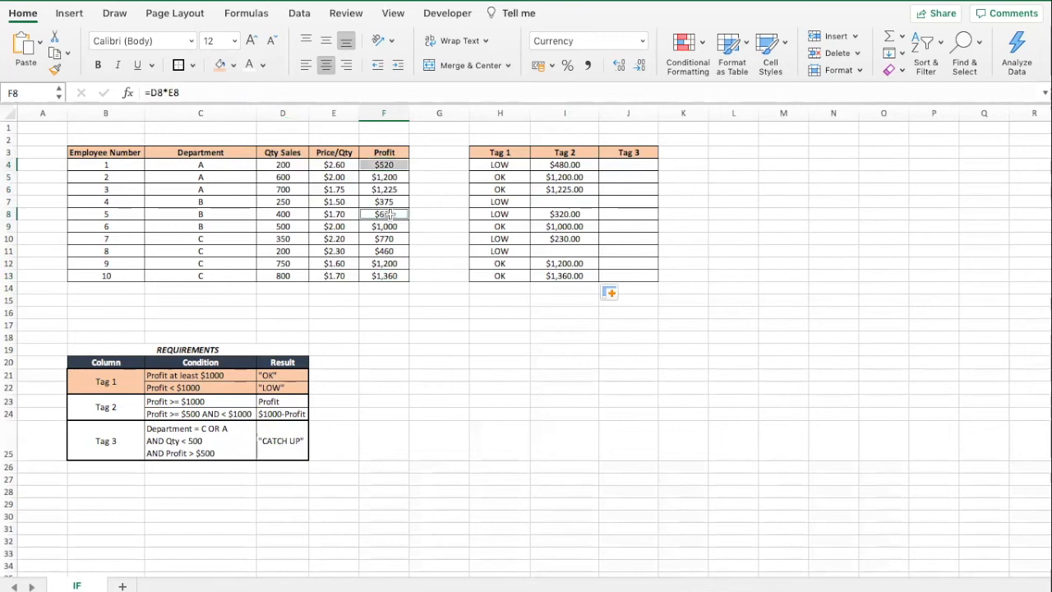
pyautogui.keyDown('super'); pyautogui.click(392, 240); pyautogui.keyUp('super')
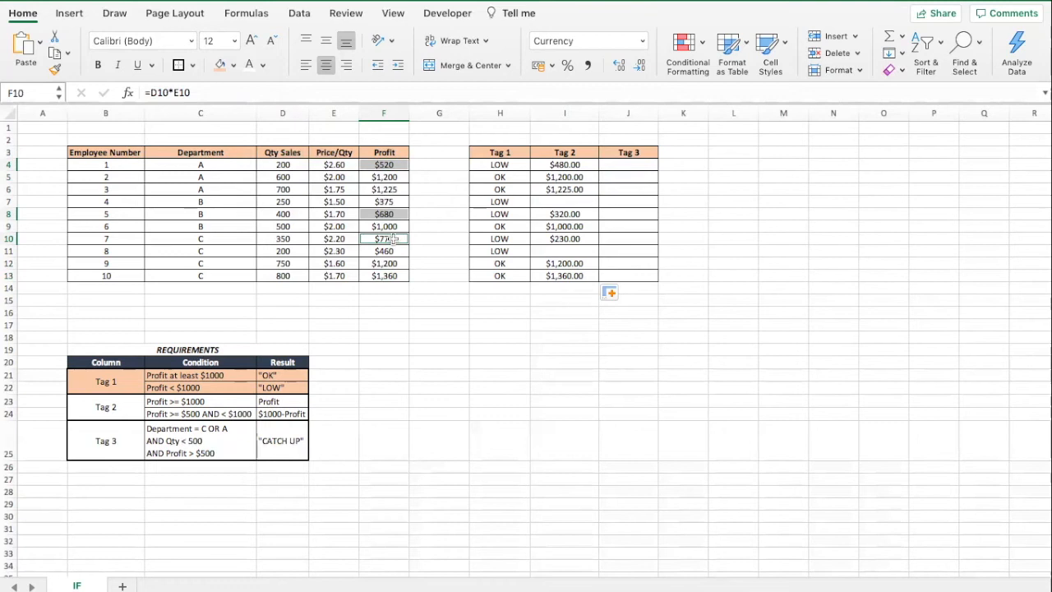
pyautogui.click(573, 238)
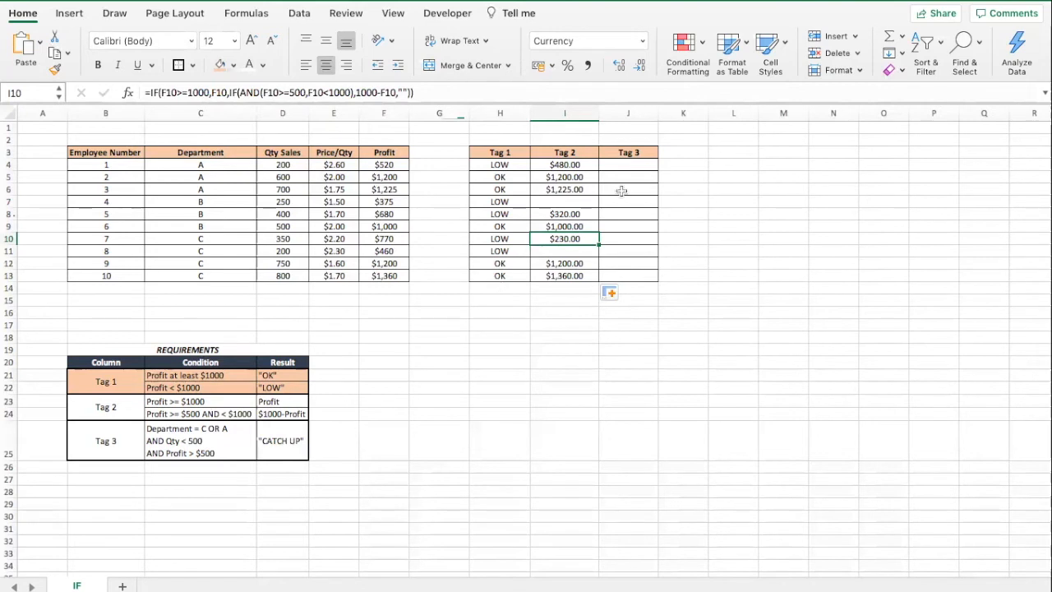
# Review the Tag 3 requirement and start a formula in the first Tag 3 cell as =IF(AND(OR(.
pyautogui.click(631, 167)
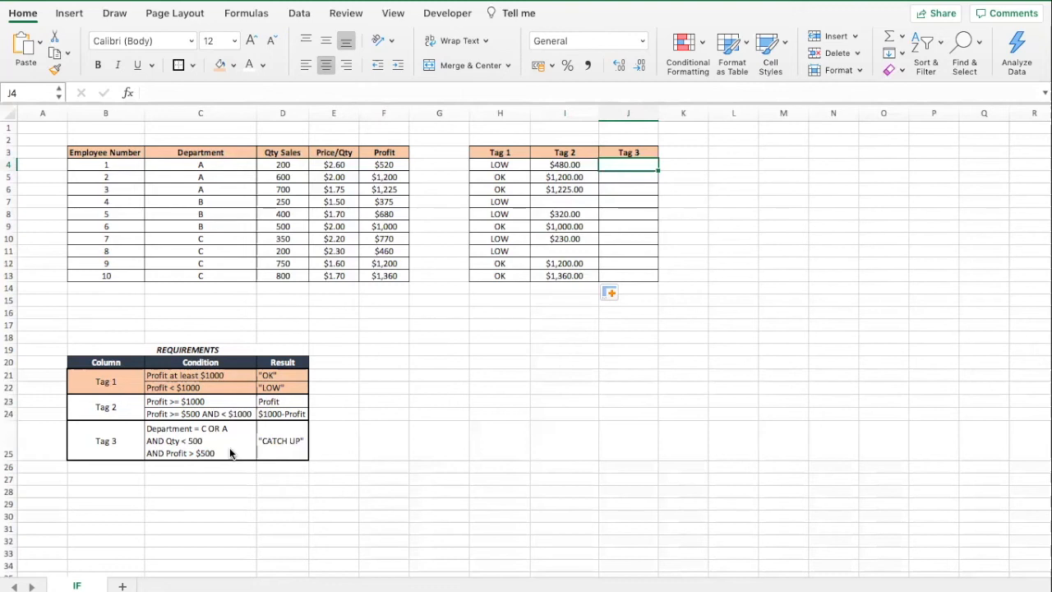
pyautogui.click(197, 445)
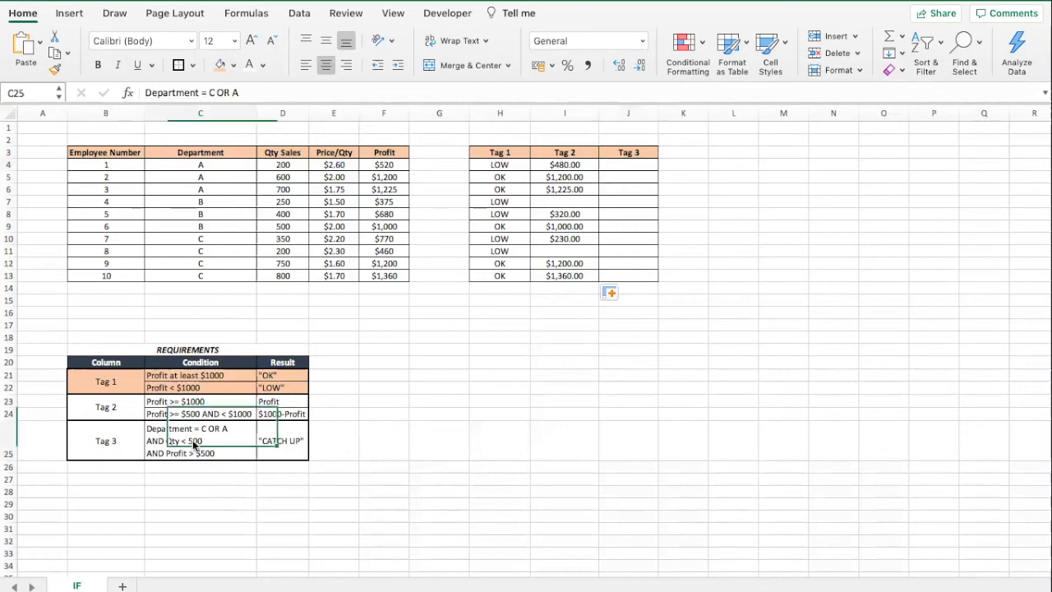
pyautogui.click(417, 409)
pyautogui.click(485, 451)
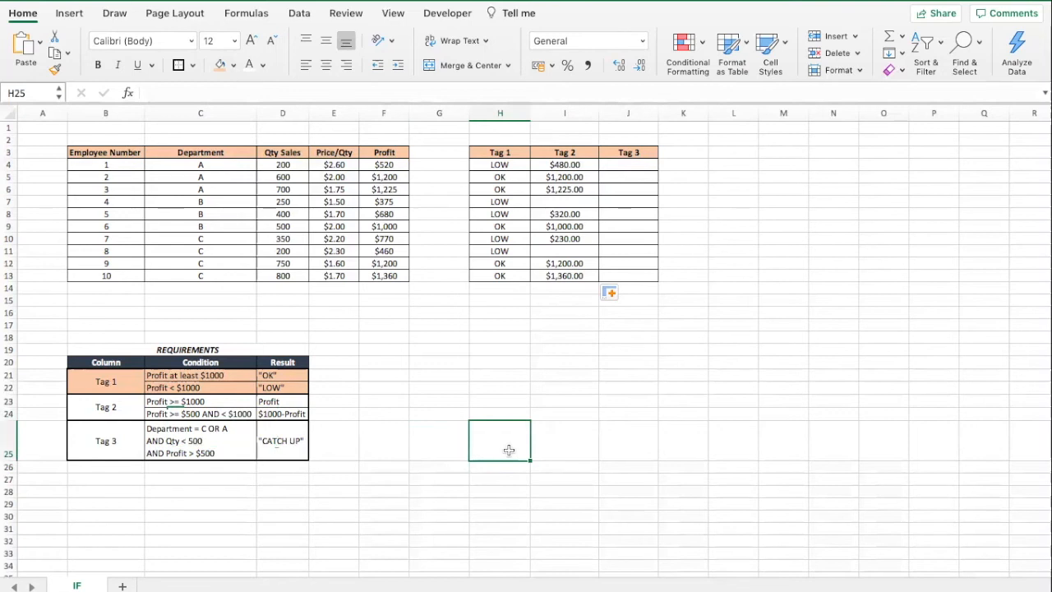
pyautogui.click(632, 165)
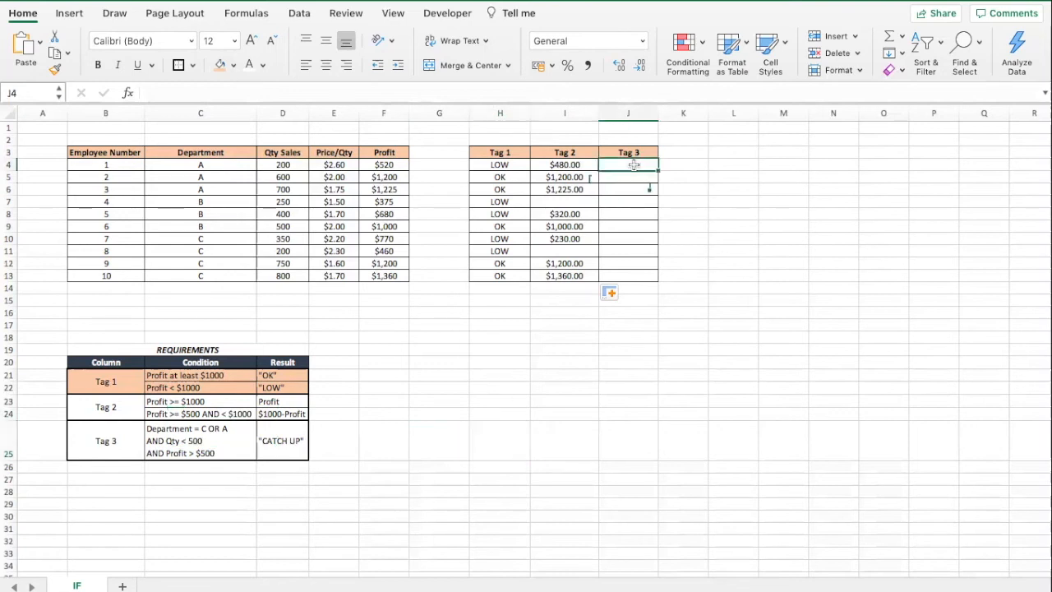
pyautogui.click(245, 93)
pyautogui.write('=IF')
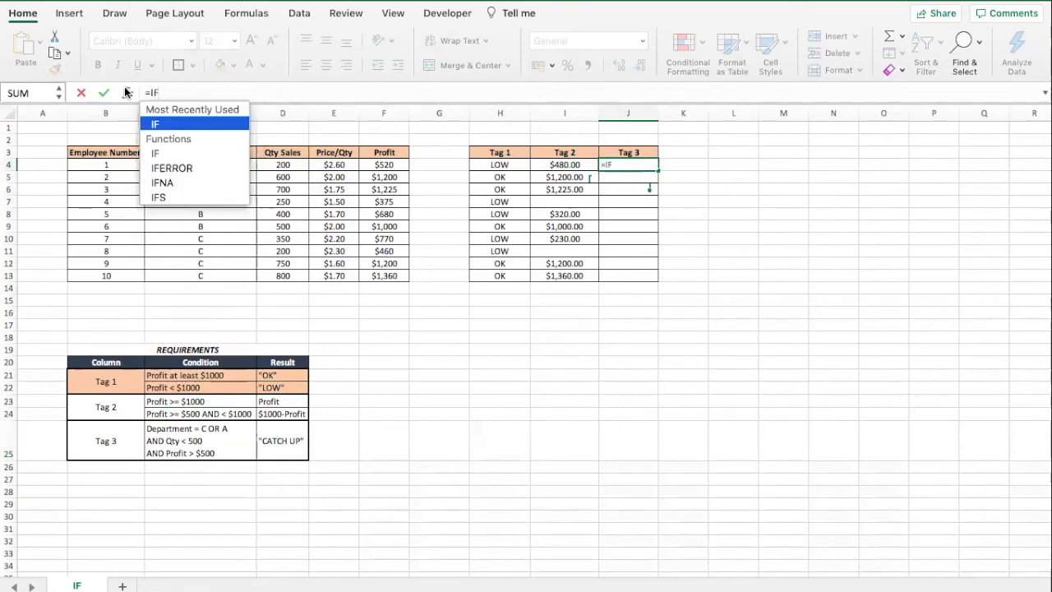
pyautogui.write('(')
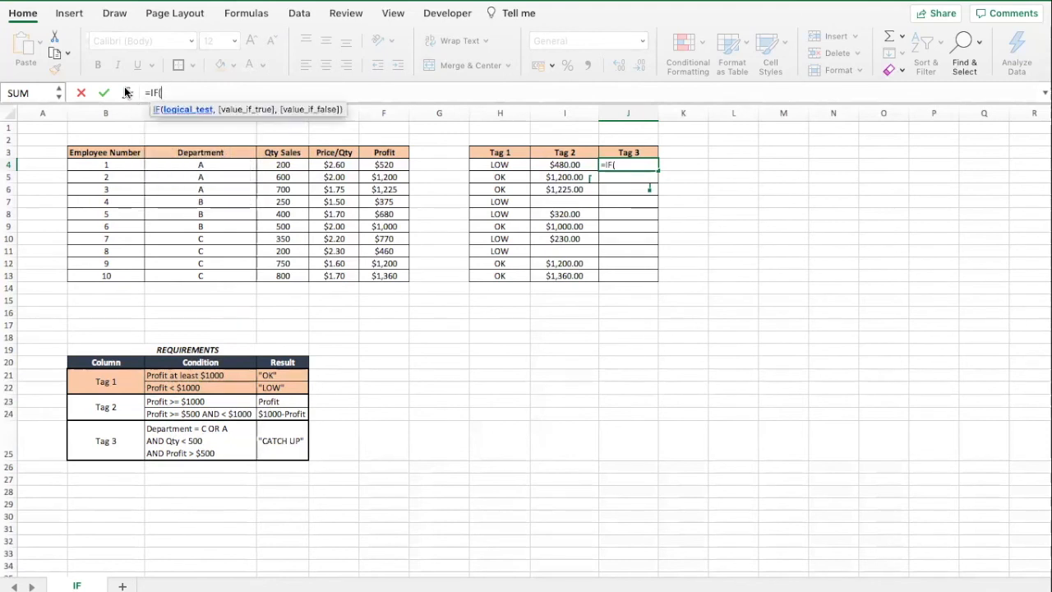
pyautogui.write('AND(')
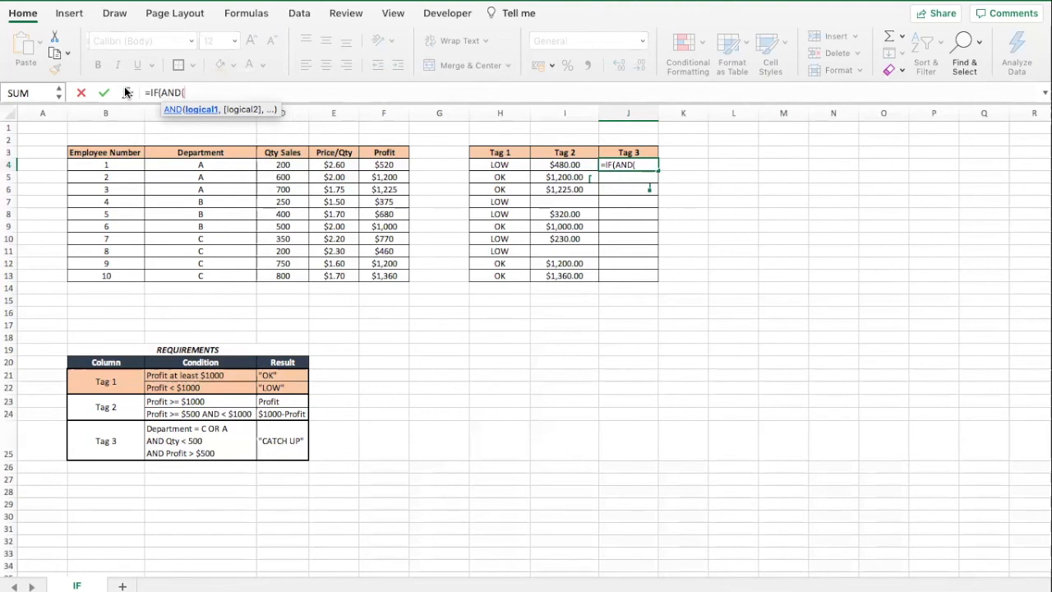
pyautogui.write('OR(')
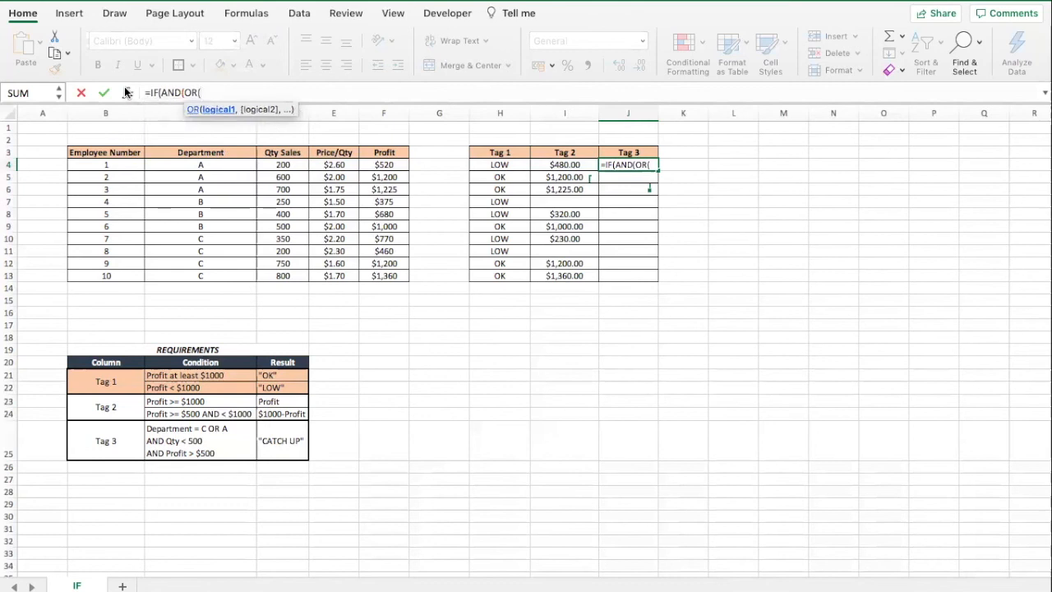
# Enter the department test OR(C4="C",C4="A") as the first AND condition.
pyautogui.click(229, 162)
pyautogui.write('=')
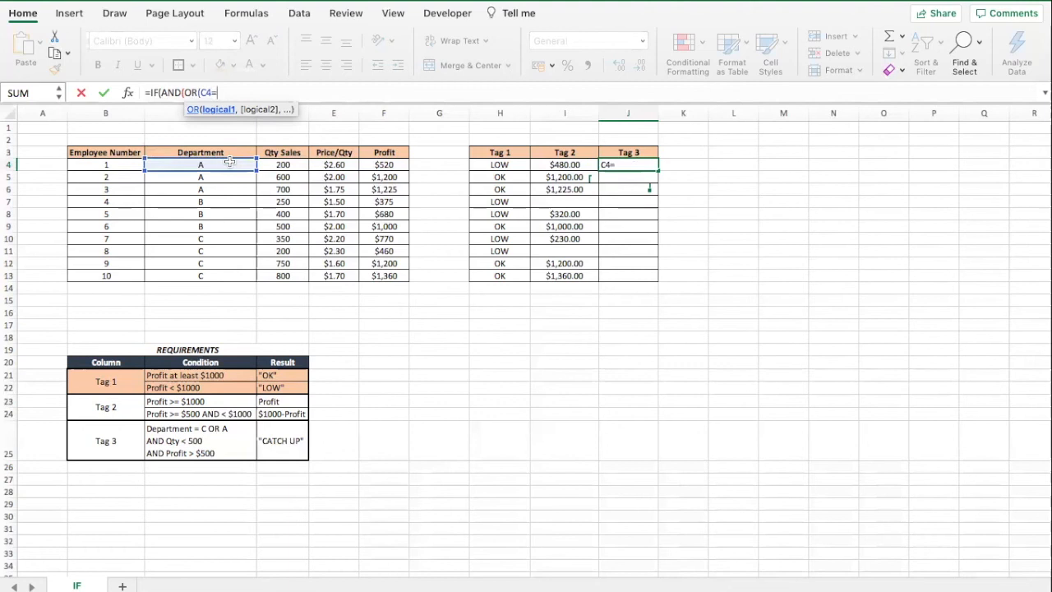
pyautogui.write('"C",')
pyautogui.click(229, 162)
pyautogui.write('"')
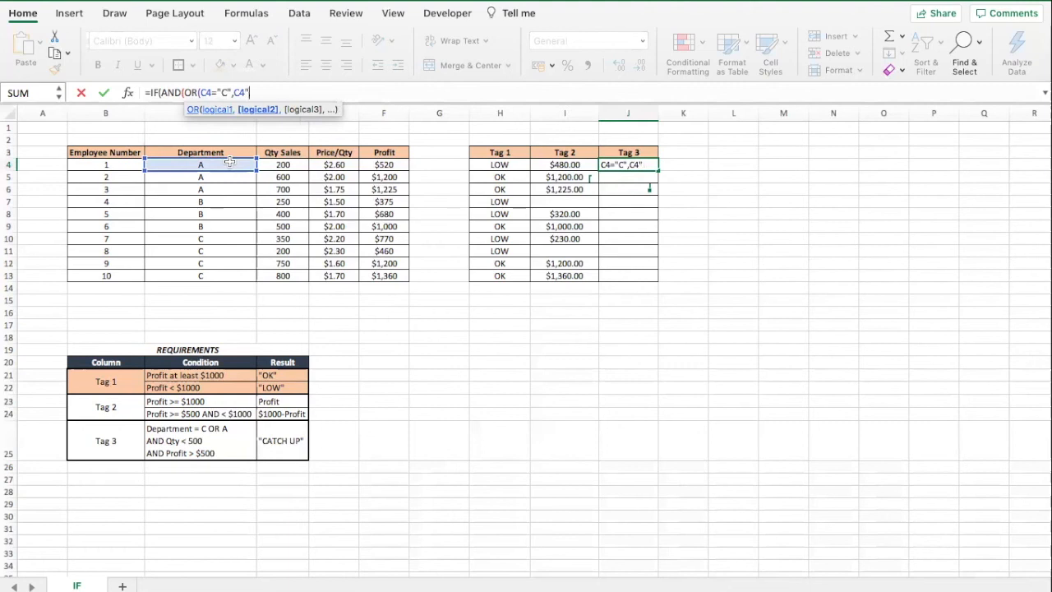
pyautogui.press('BackSpace')
pyautogui.write('="A"),')
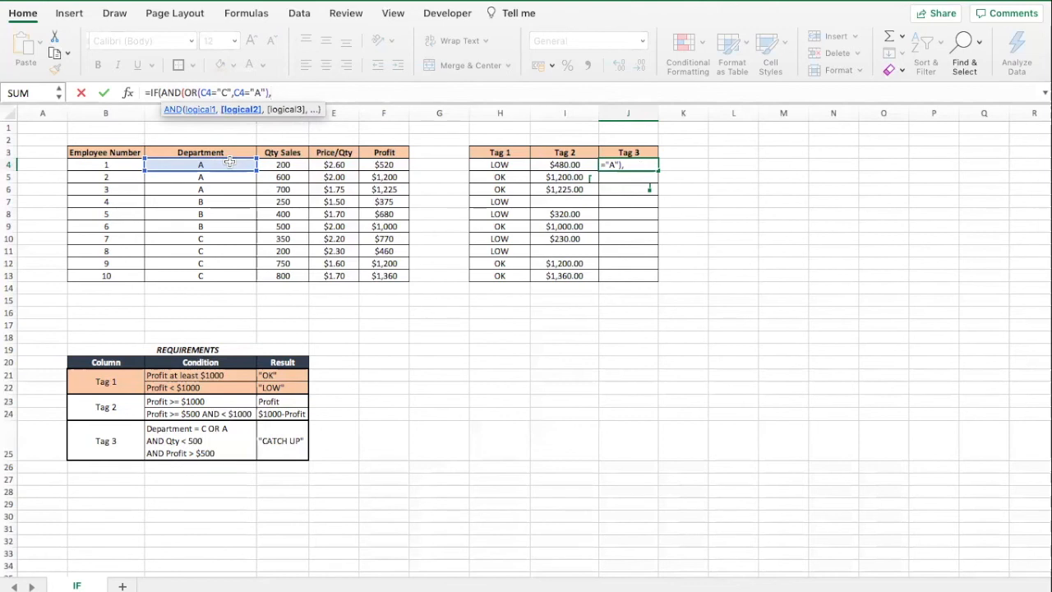
# Add D4<500 and F4>500 as the remaining AND conditions and close the AND function.
pyautogui.click(285, 164)
pyautogui.write('<500')
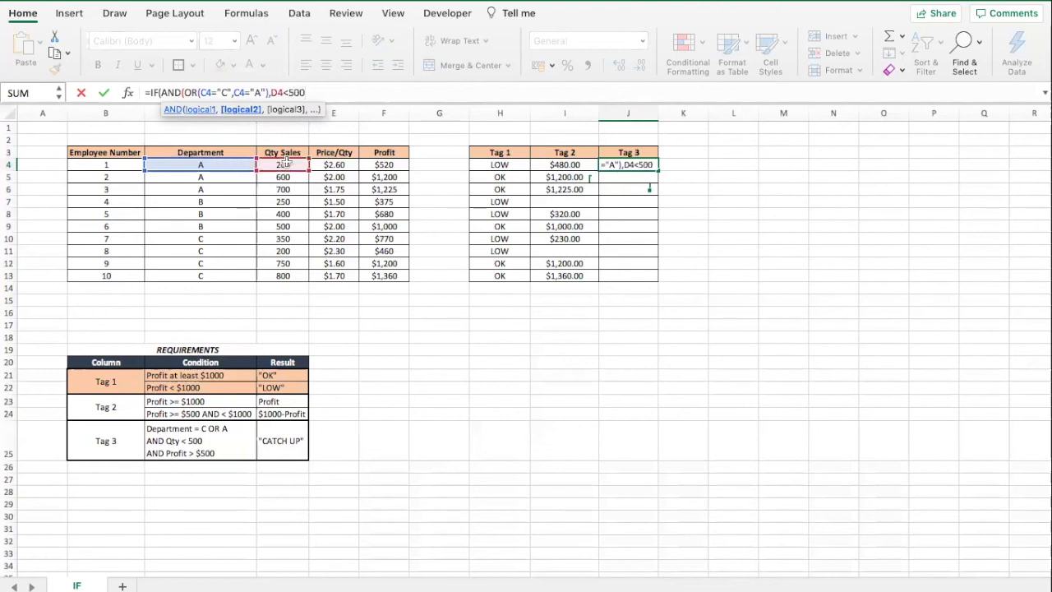
pyautogui.write(',')
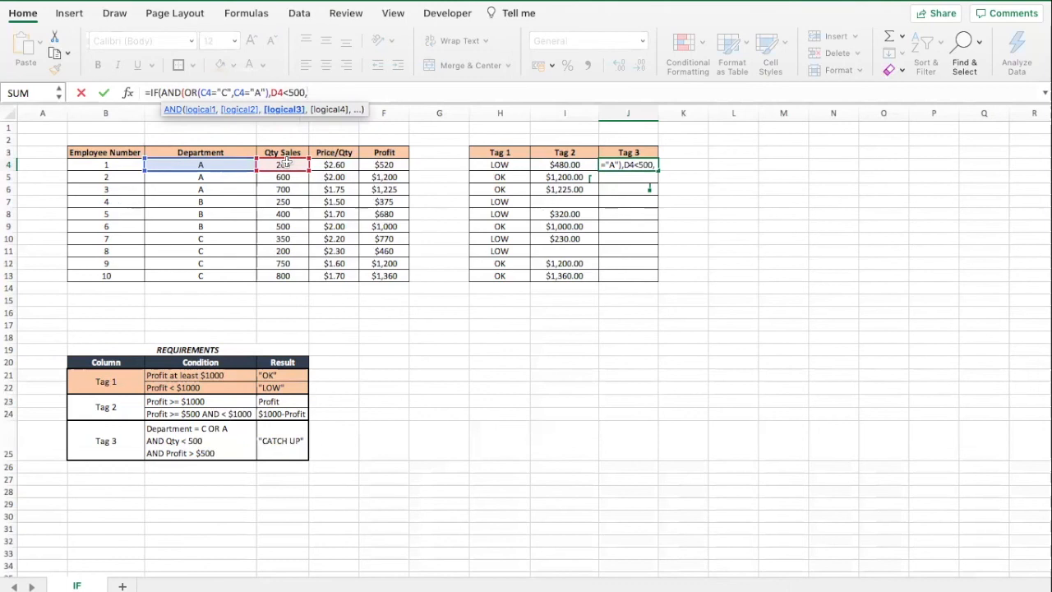
pyautogui.click(379, 165)
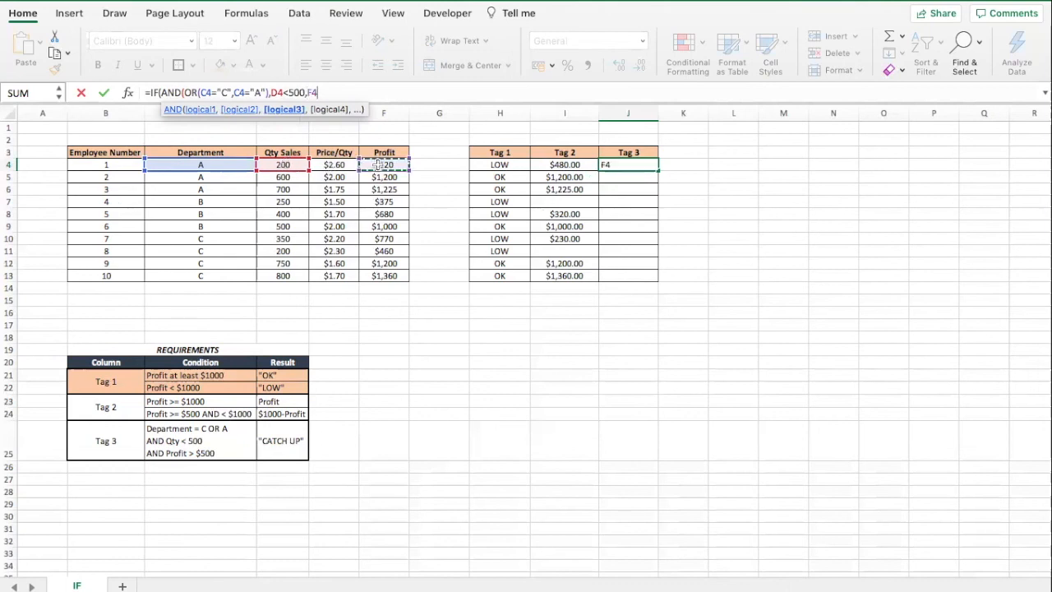
pyautogui.write('>500')
pyautogui.write(')')
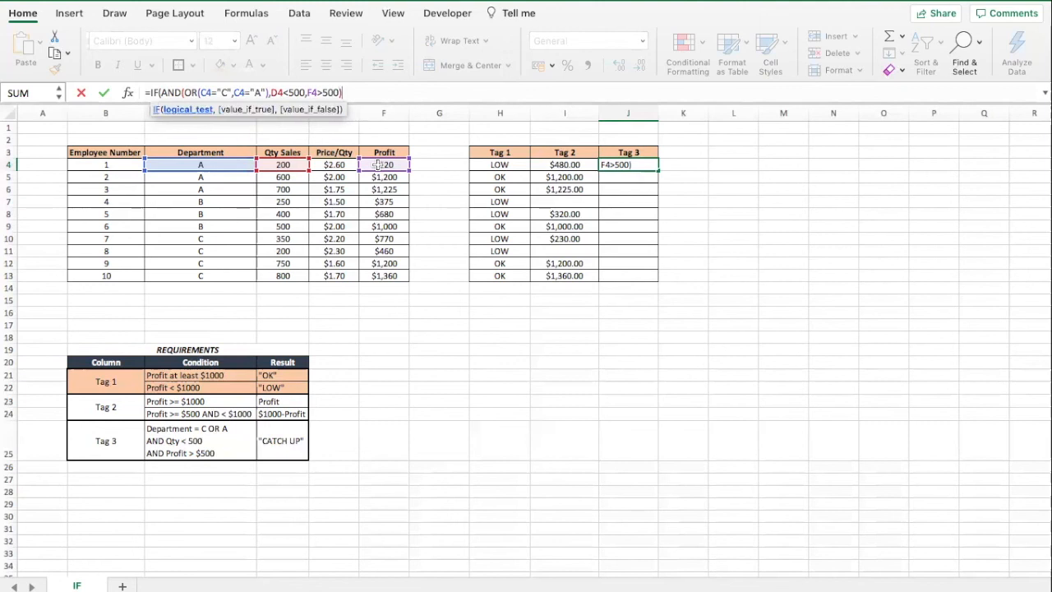
pyautogui.write(',')
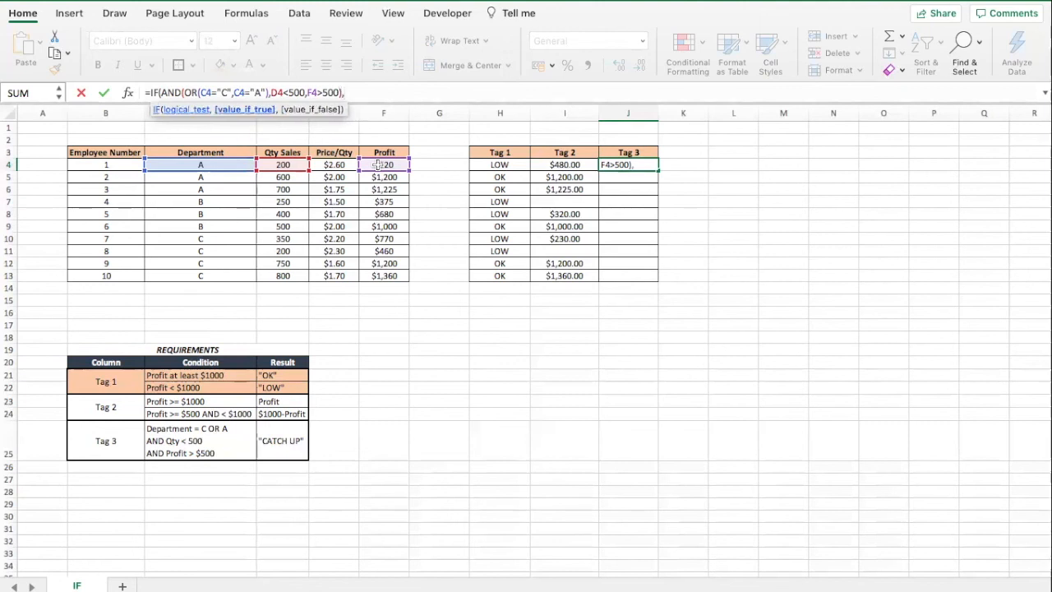
pyautogui.write('"CATCH UP","")')
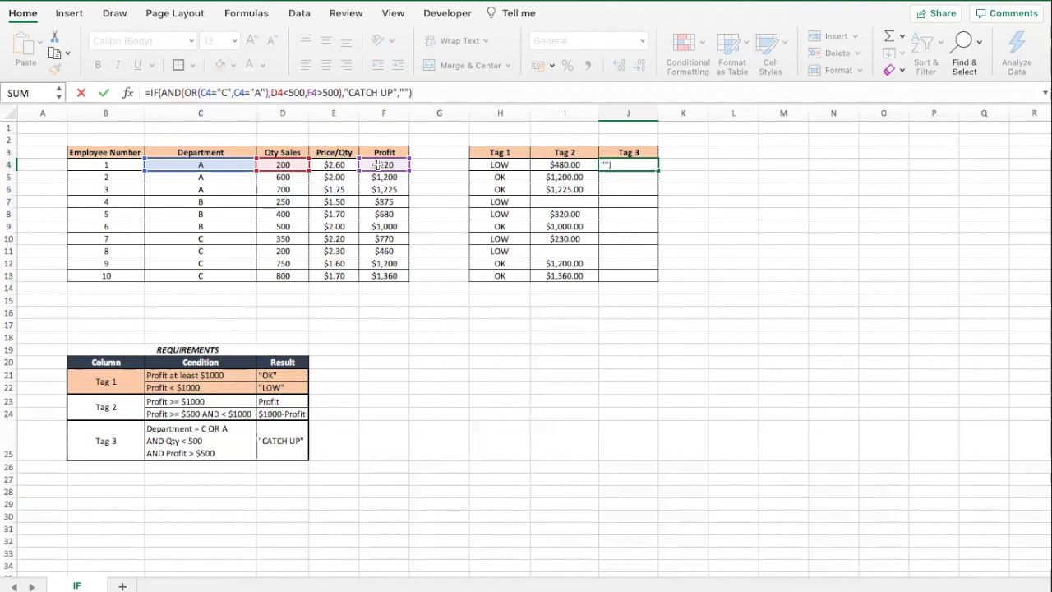
# Complete and enter the formula as =IF(AND(OR(C4="C",C4="A"),D4<500,F4>500),"CATCH UP","").
pyautogui.press('Return')
# Fill the Tag 3 formula down through row 13 and check the flagged rows' Qty Sales values.
pyautogui.click(644, 164)
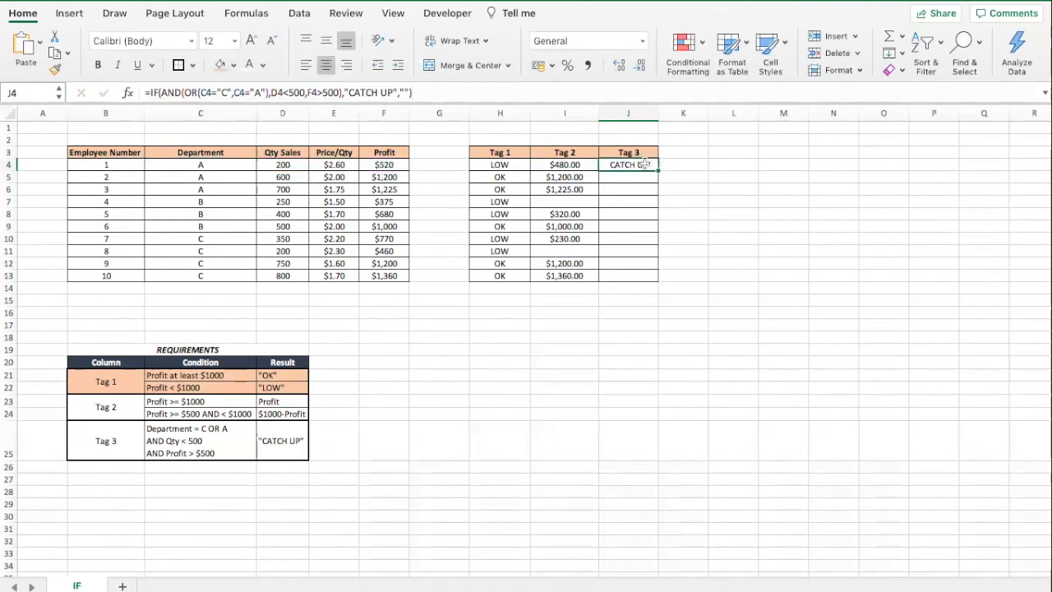
pyautogui.moveTo(657, 170); pyautogui.dragTo(656, 283)
pyautogui.click(646, 224)
pyautogui.click(664, 351)
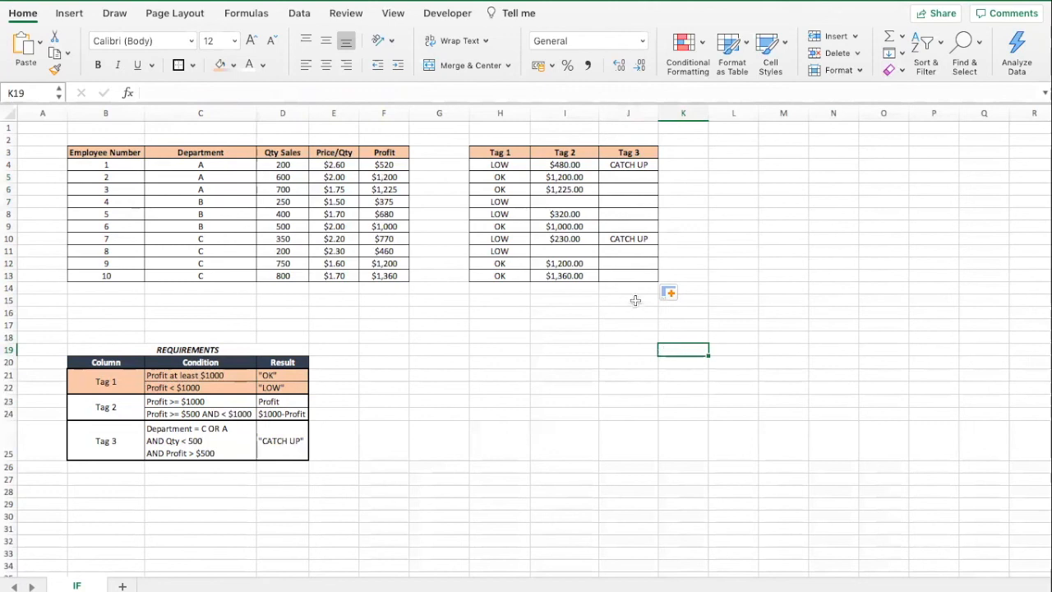
pyautogui.click(631, 240)
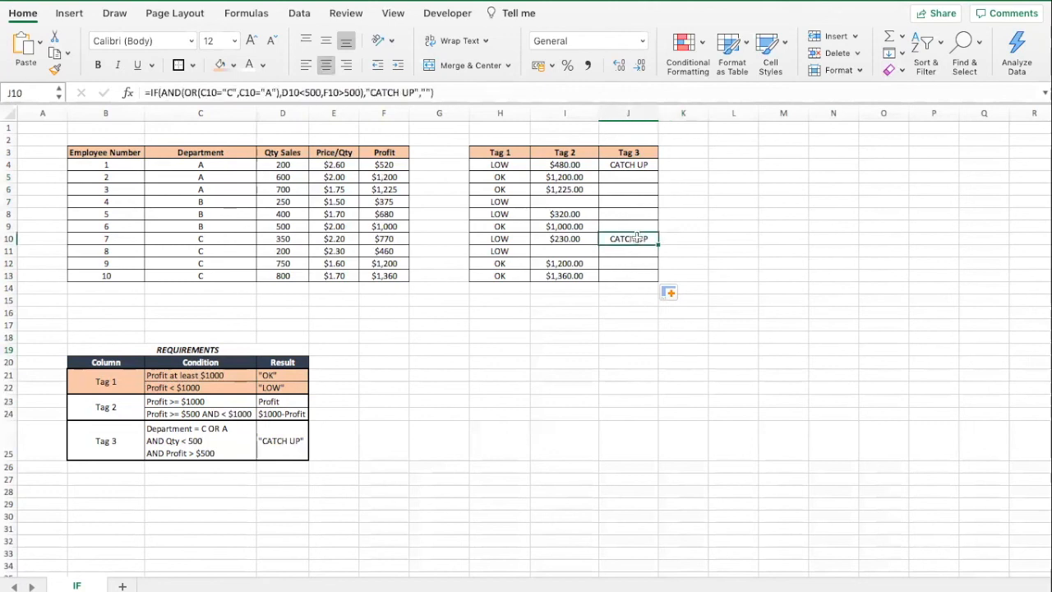
pyautogui.keyDown('super'); pyautogui.click(631, 165); pyautogui.keyUp('super')
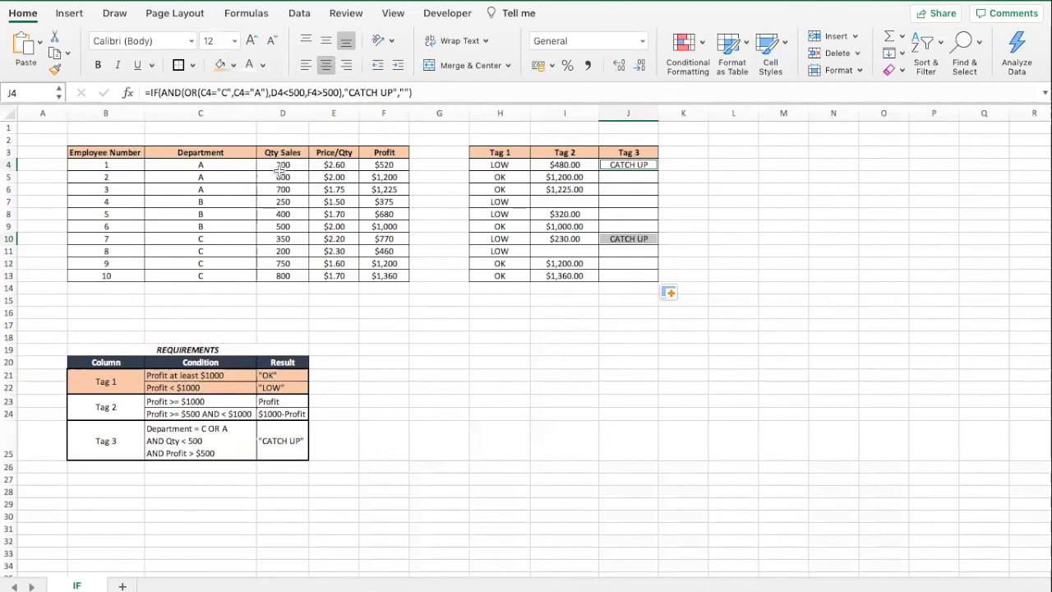
pyautogui.click(282, 167)
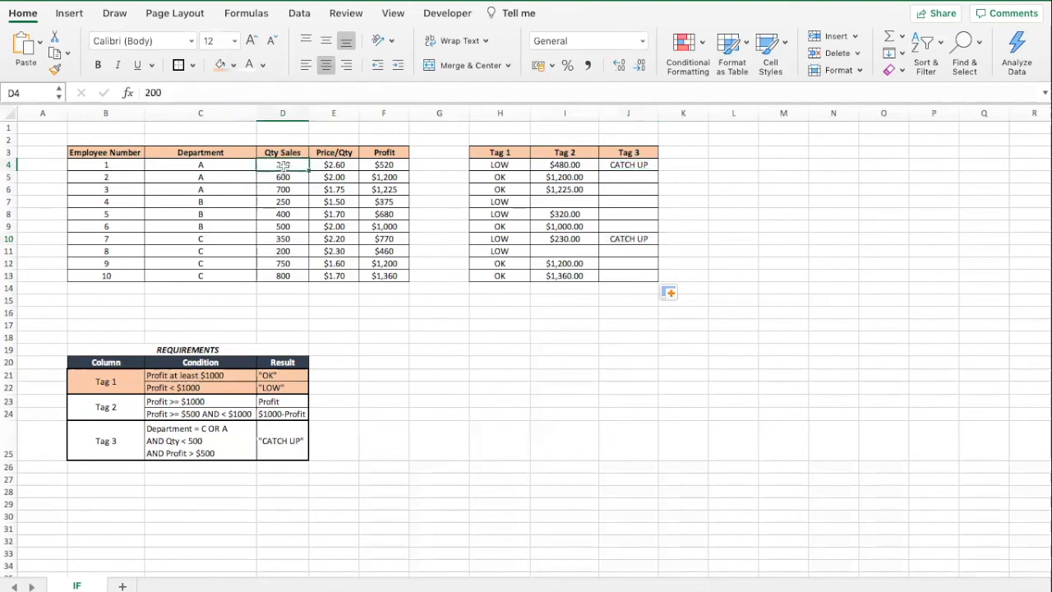
pyautogui.keyDown('super'); pyautogui.click(284, 250); pyautogui.keyUp('super')
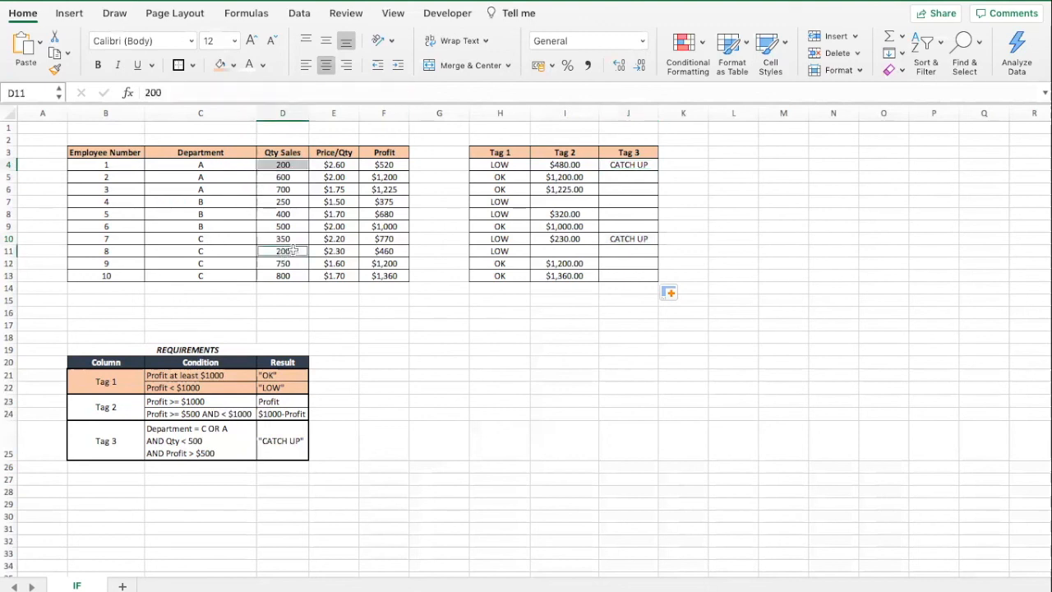
# Highlight the Department, Qty Sales and Profit cells of employee 1's row in orange fill, removing the fill from employee 8's row.
pyautogui.click(219, 68)
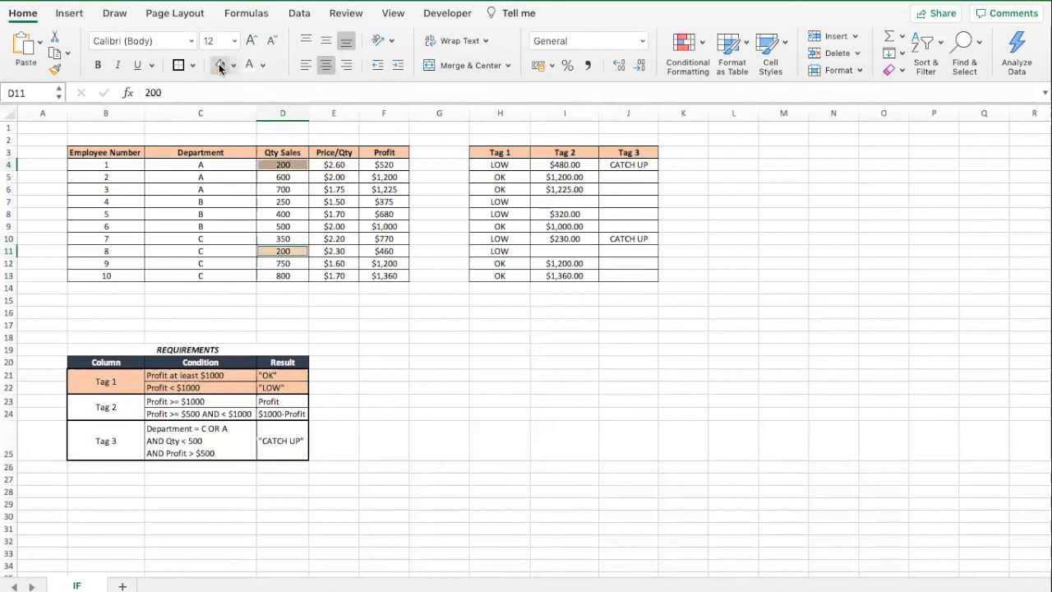
pyautogui.click(237, 167)
pyautogui.keyDown('super'); pyautogui.click(230, 250); pyautogui.keyUp('super')
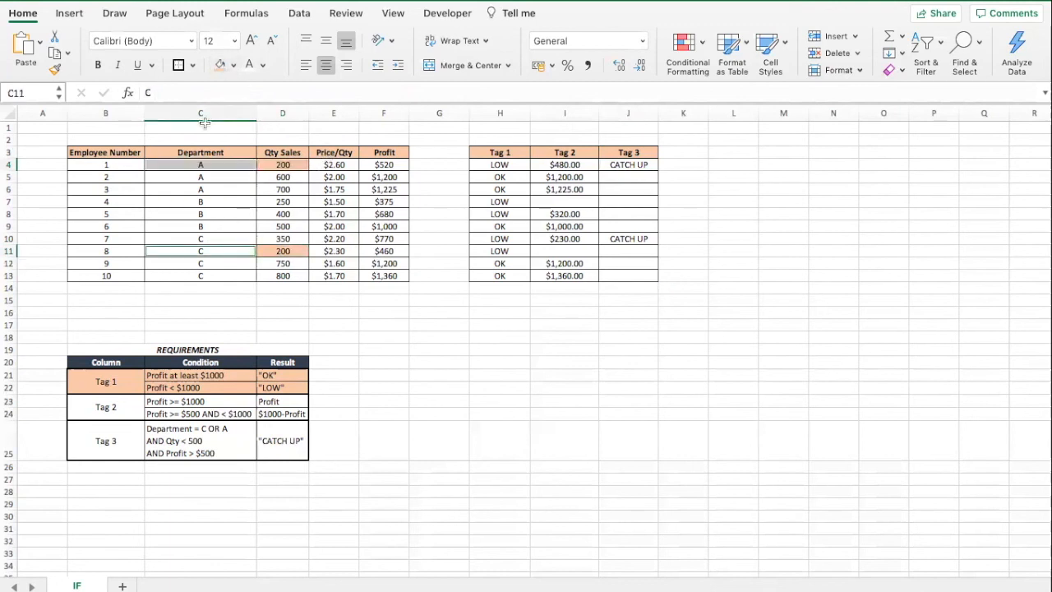
pyautogui.click(219, 66)
pyautogui.click(383, 166)
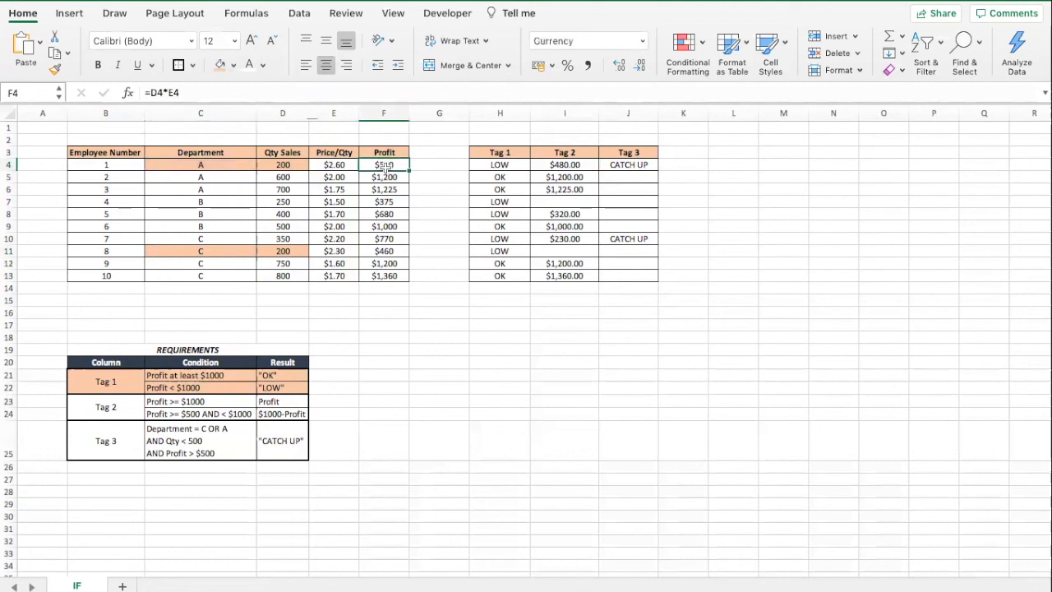
pyautogui.keyDown('super'); pyautogui.click(386, 250); pyautogui.keyUp('super')
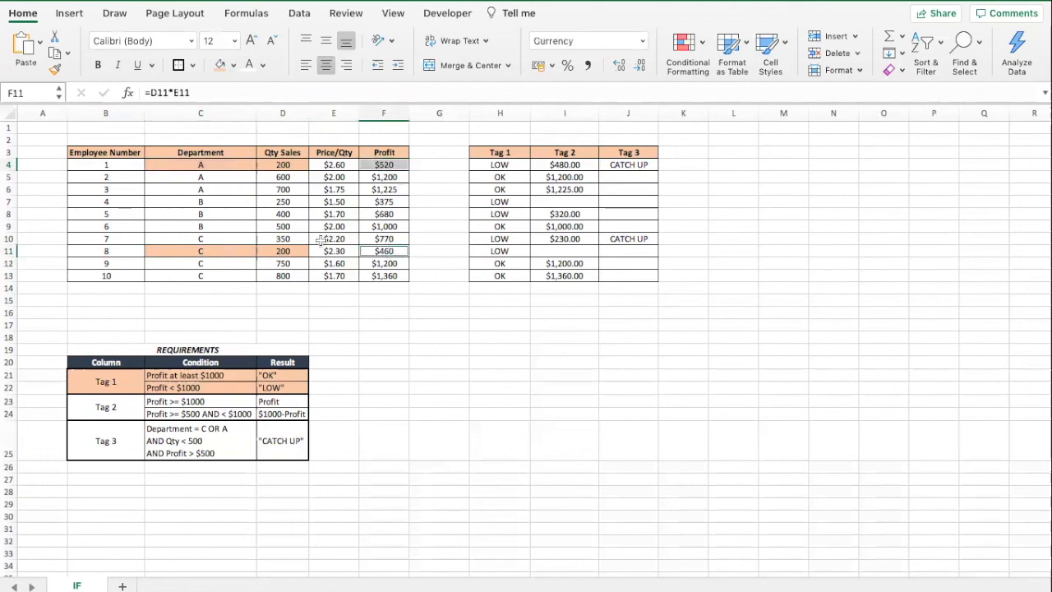
pyautogui.moveTo(230, 250); pyautogui.dragTo(283, 250)
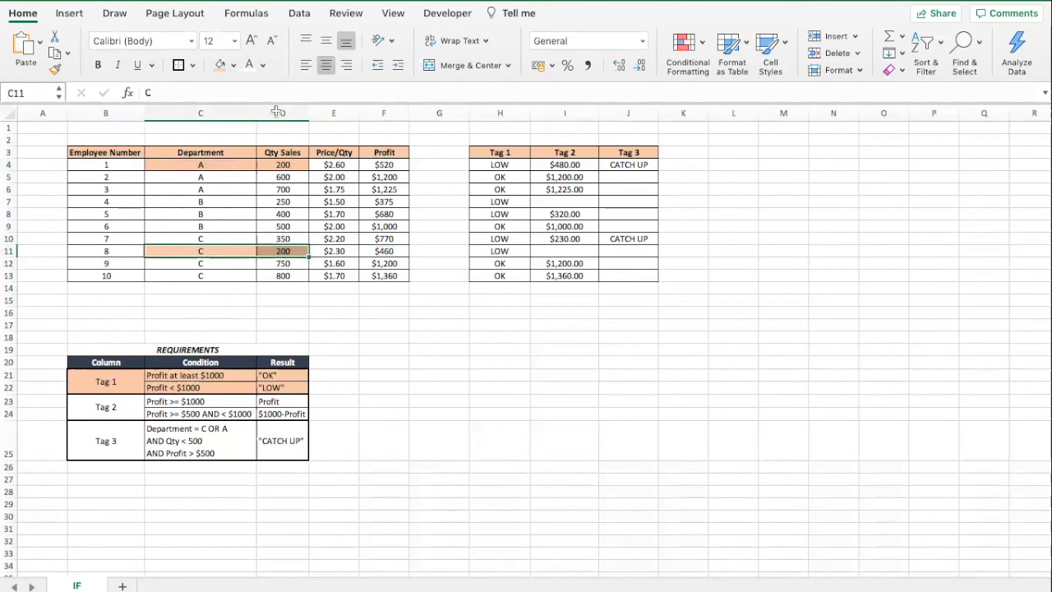
pyautogui.click(234, 66)
pyautogui.click(223, 138)
pyautogui.click(177, 264)
# Highlight the Department, Qty Sales and Profit cells of employee 7's row in orange fill.
pyautogui.click(205, 238)
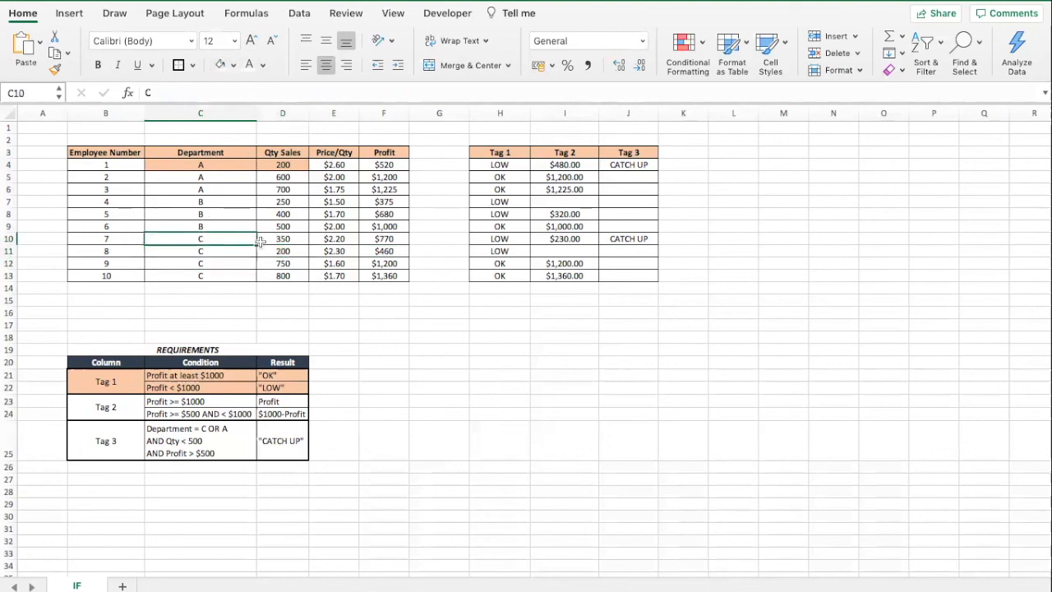
pyautogui.keyDown('shift'); pyautogui.click(279, 239); pyautogui.keyUp('shift')
pyautogui.keyDown('super'); pyautogui.click(384, 238); pyautogui.keyUp('super')
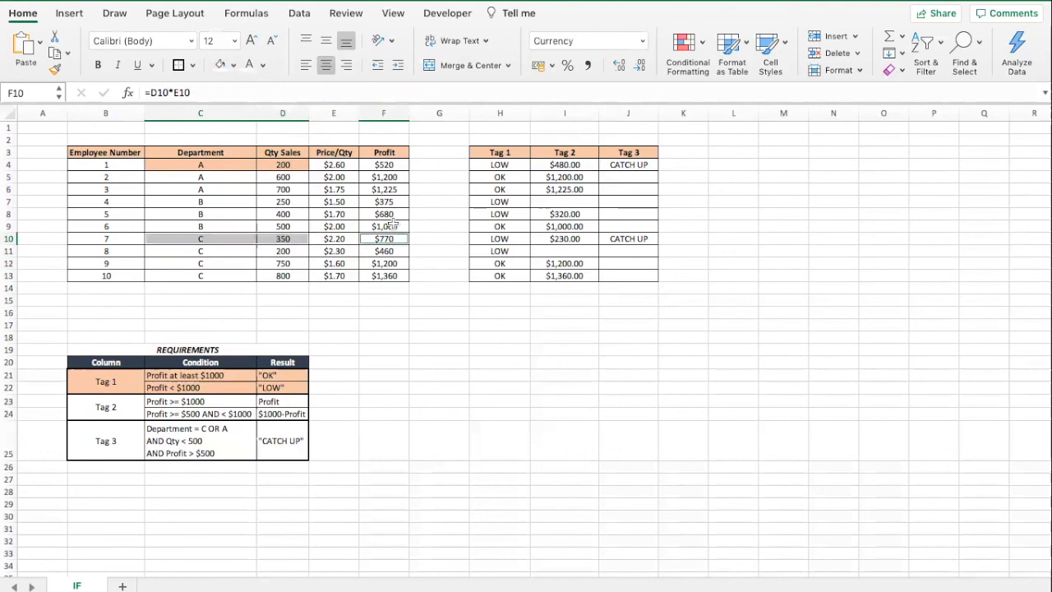
pyautogui.keyDown('super'); pyautogui.click(387, 165); pyautogui.keyUp('super')
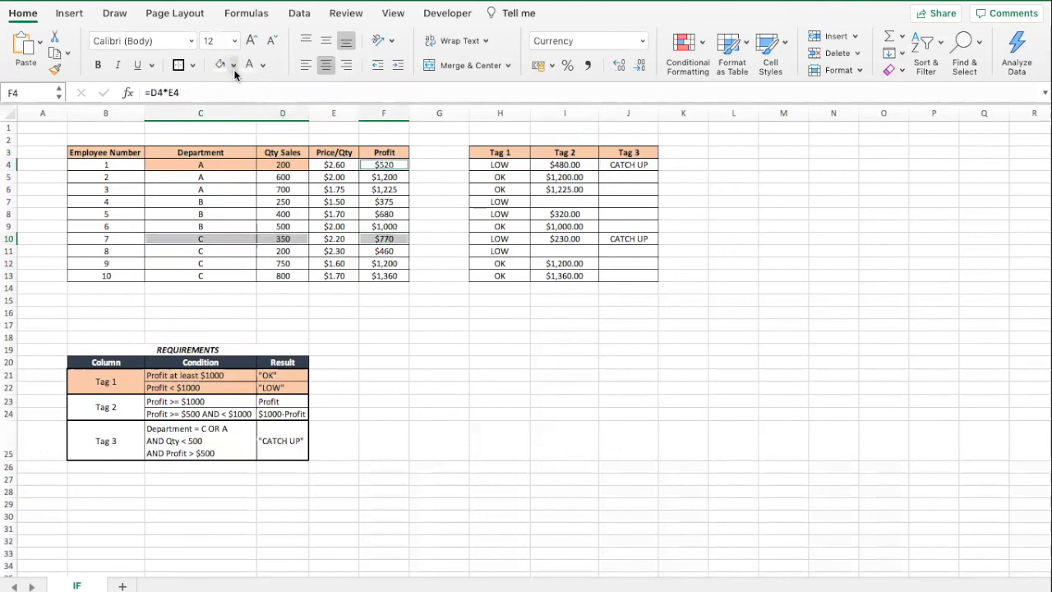
pyautogui.click(293, 163)
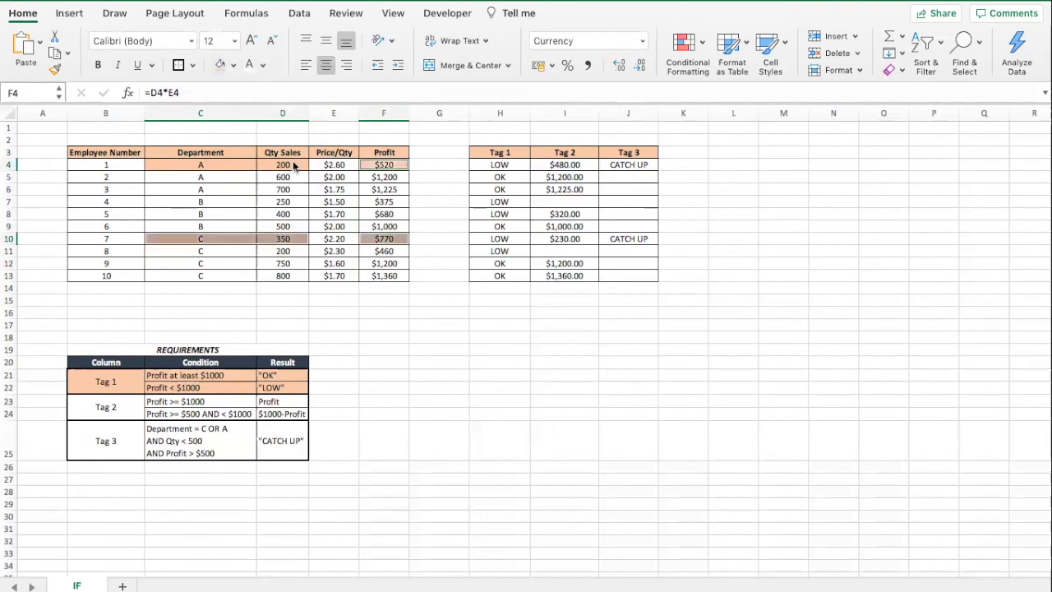
pyautogui.click(475, 378)
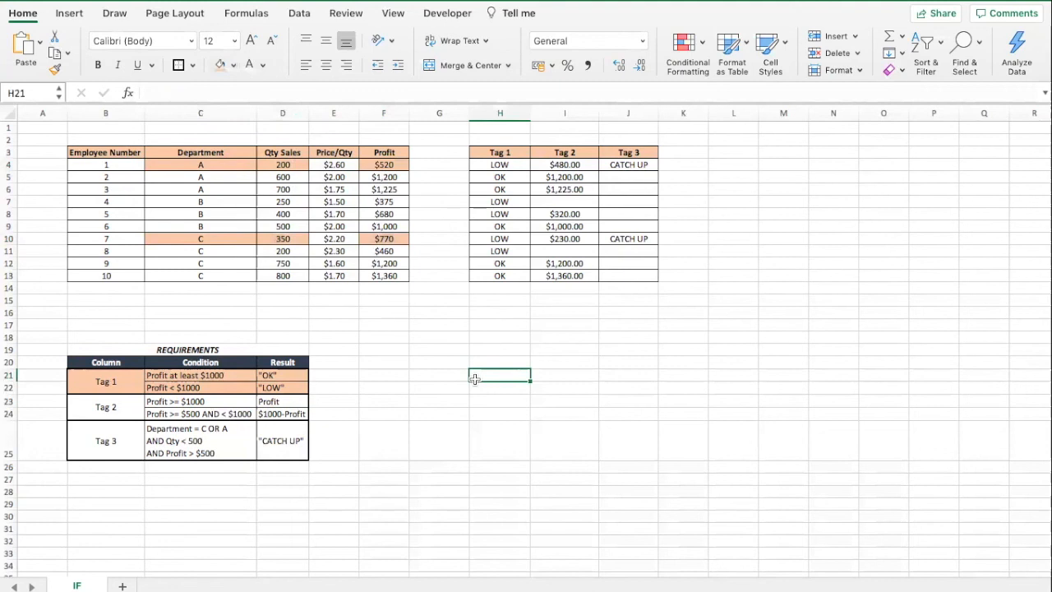
# Review the Tag 3 formula in J4 against the highlighted rows and the requirements table.
pyautogui.click(609, 238)
pyautogui.click(628, 166)
pyautogui.click(608, 383)
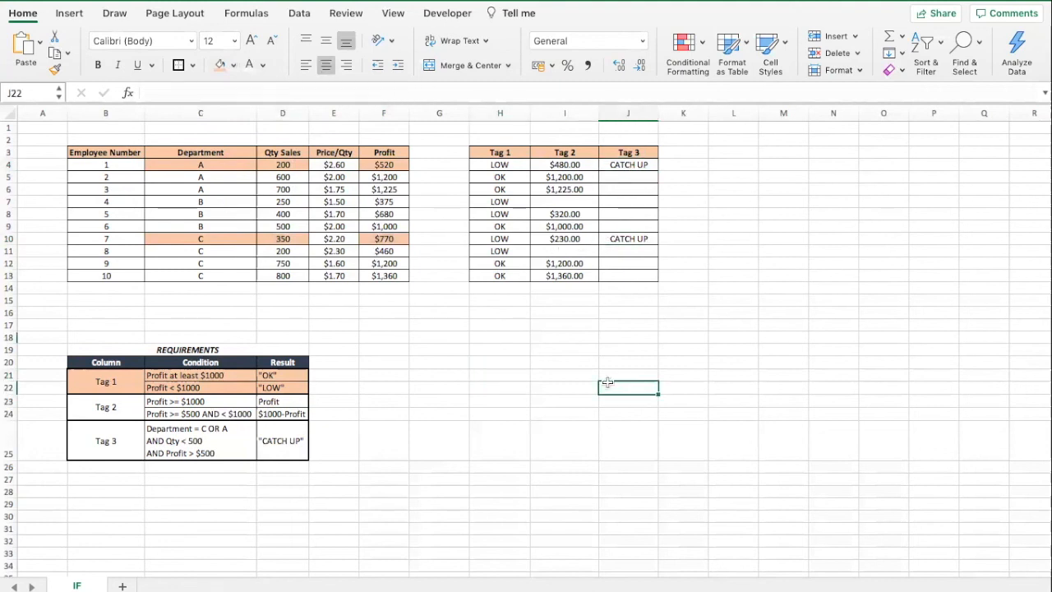
pyautogui.click(629, 163)
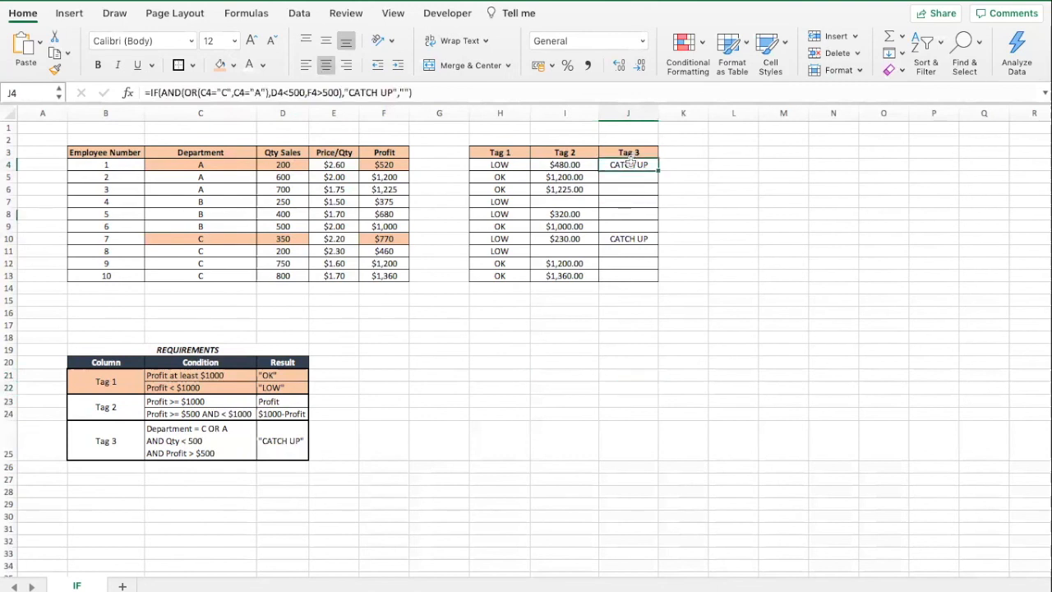
pyautogui.click(433, 92)
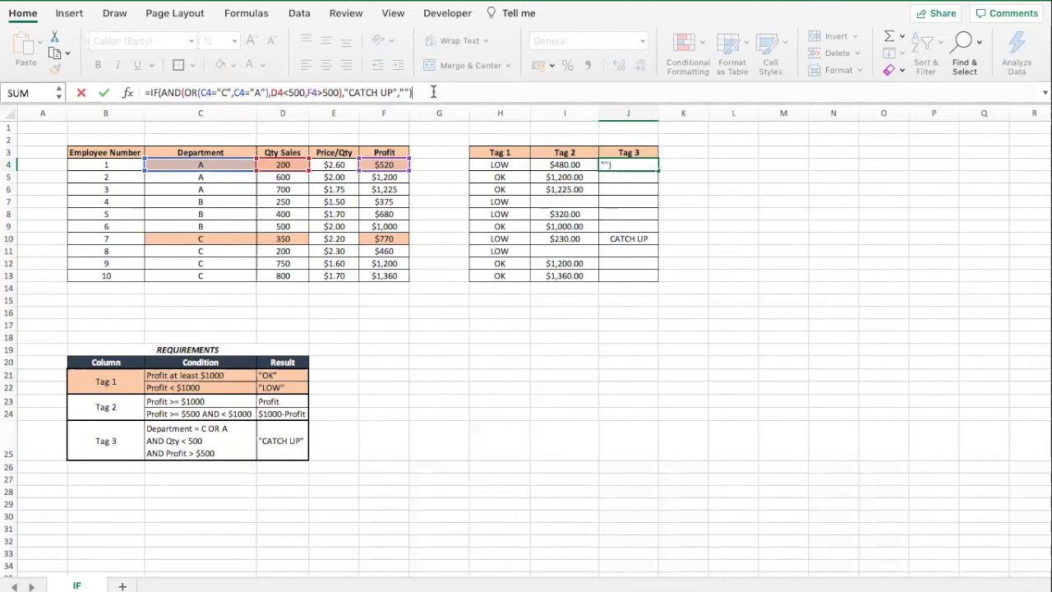
pyautogui.press('Return')
pyautogui.click(403, 317)
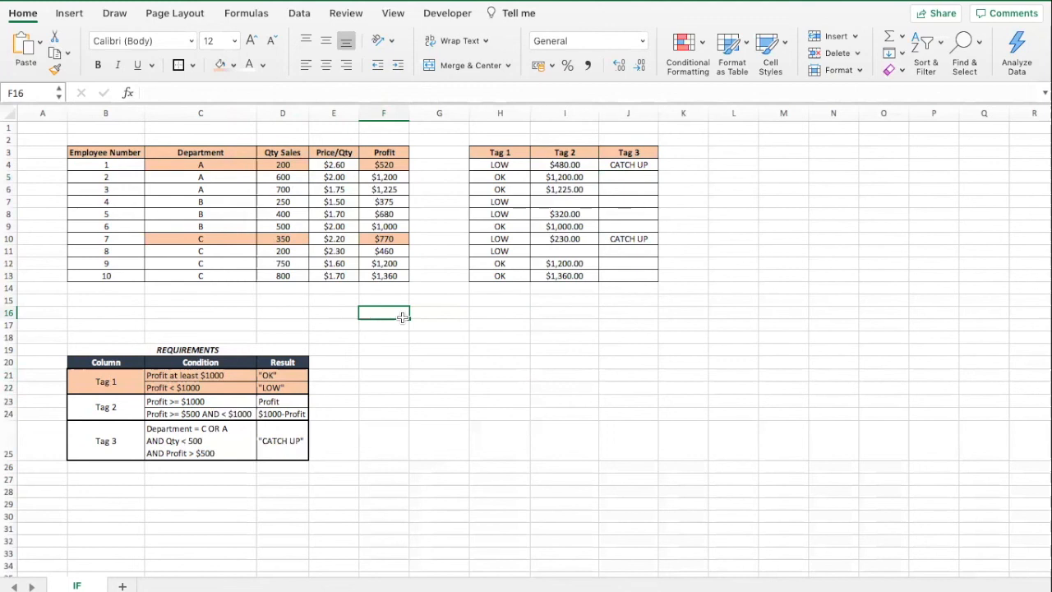
pyautogui.click(606, 164)
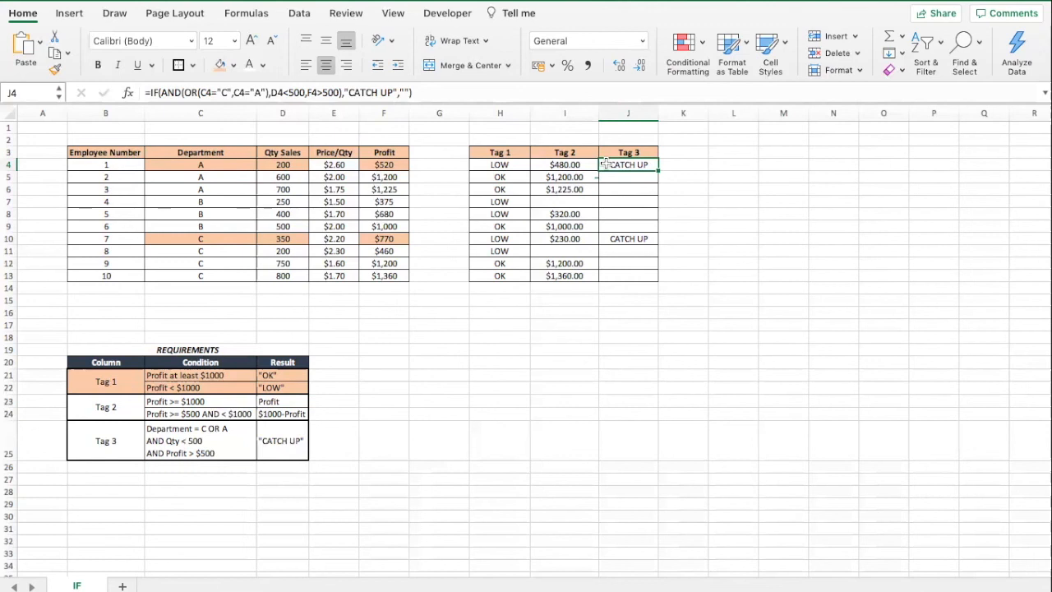
pyautogui.click(567, 285)
pyautogui.click(551, 316)
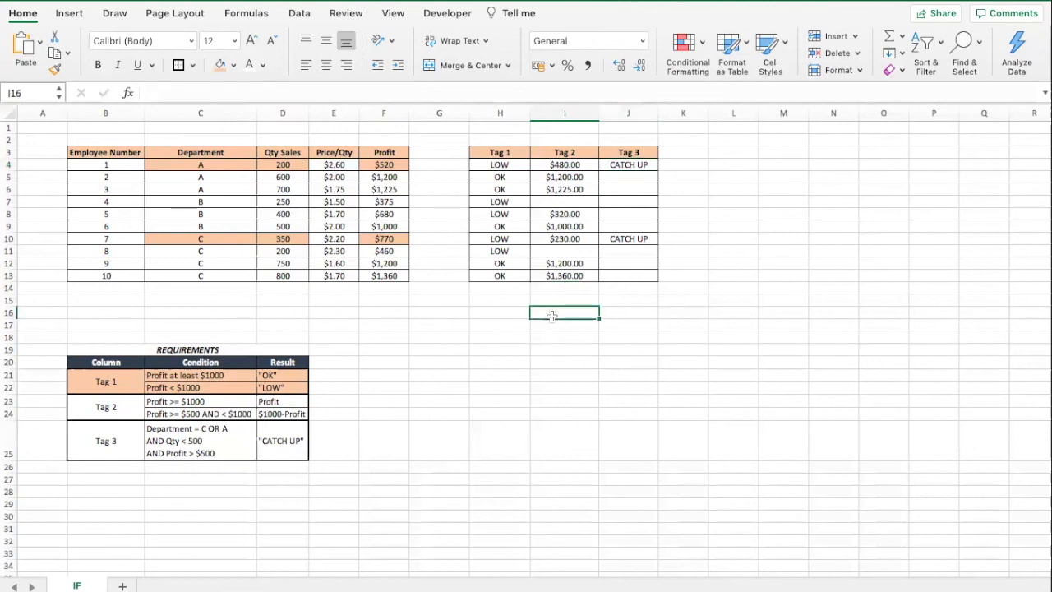